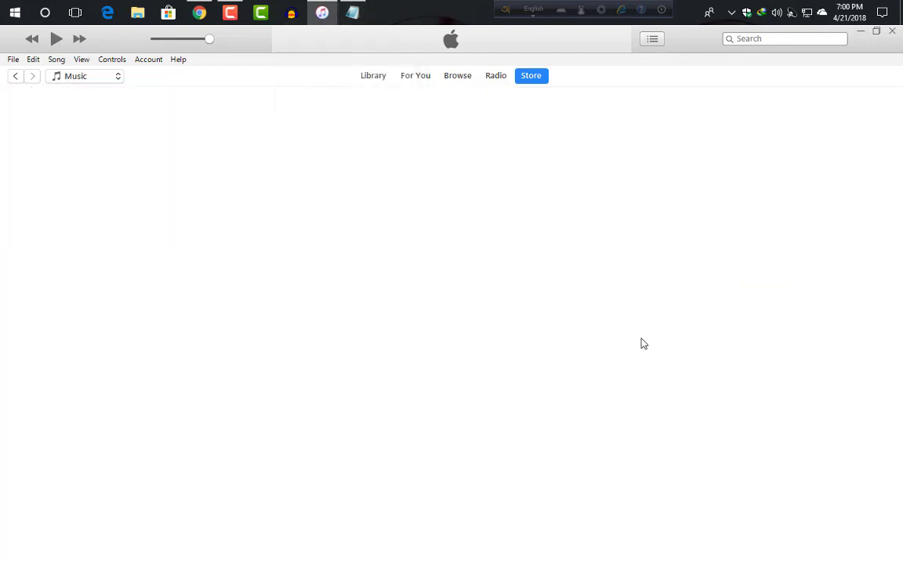
# Place the cursor in the empty Email field of the Create Apple ID form.
pyautogui.click(435, 167)
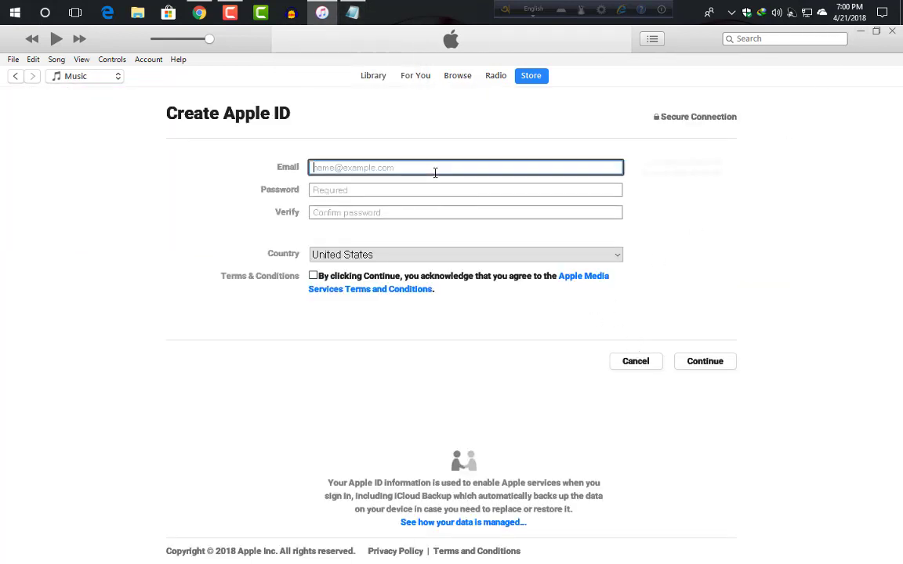
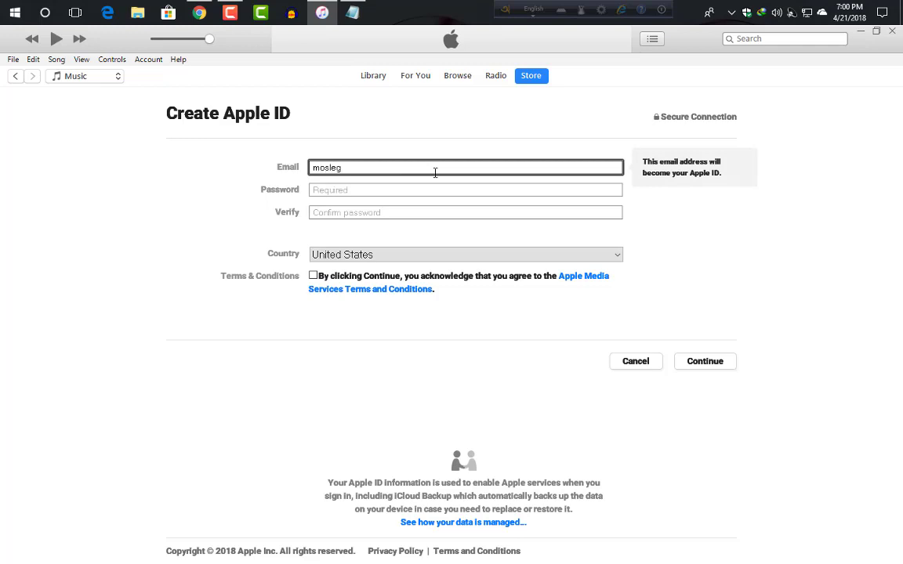
# Fill in the password and its confirmation, accept the terms, and submit the form.
pyautogui.press('Tab')
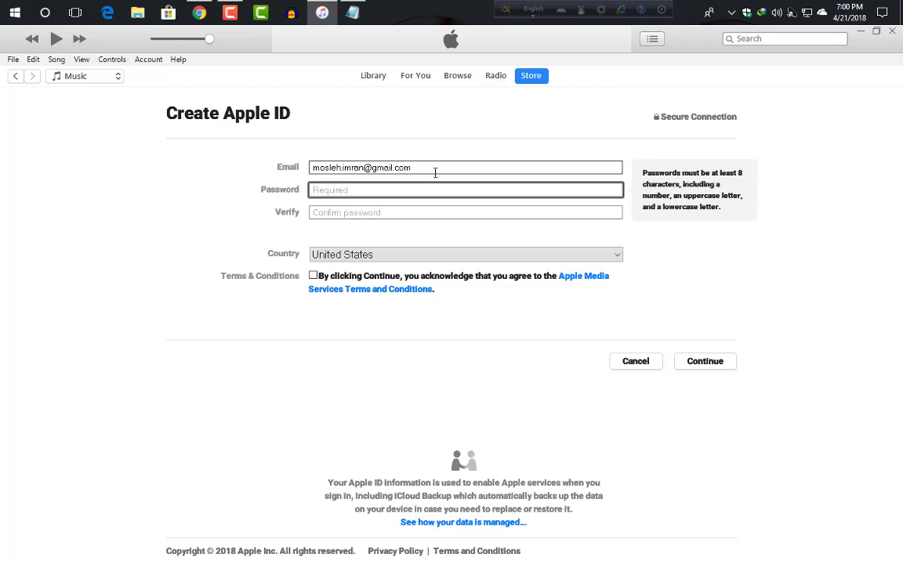
pyautogui.press('Tab')
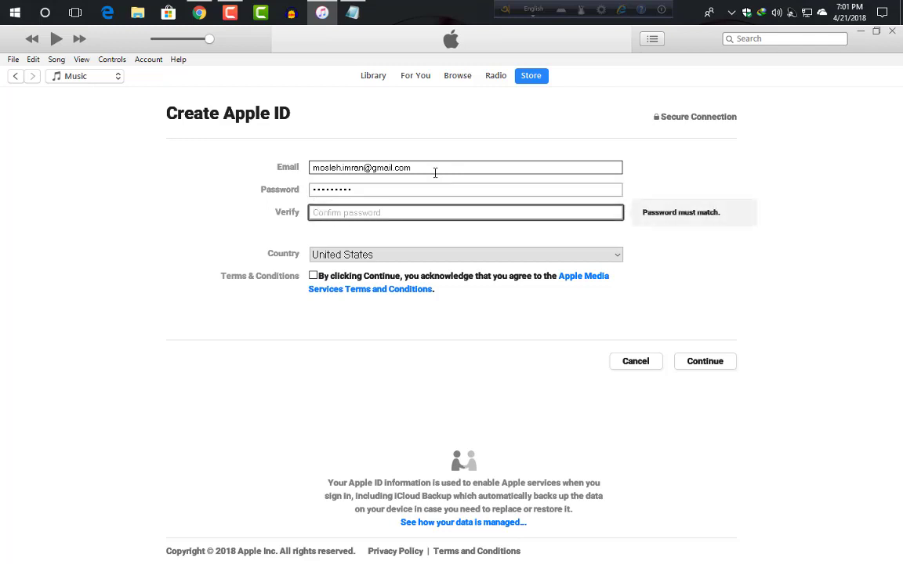
pyautogui.click(314, 275)
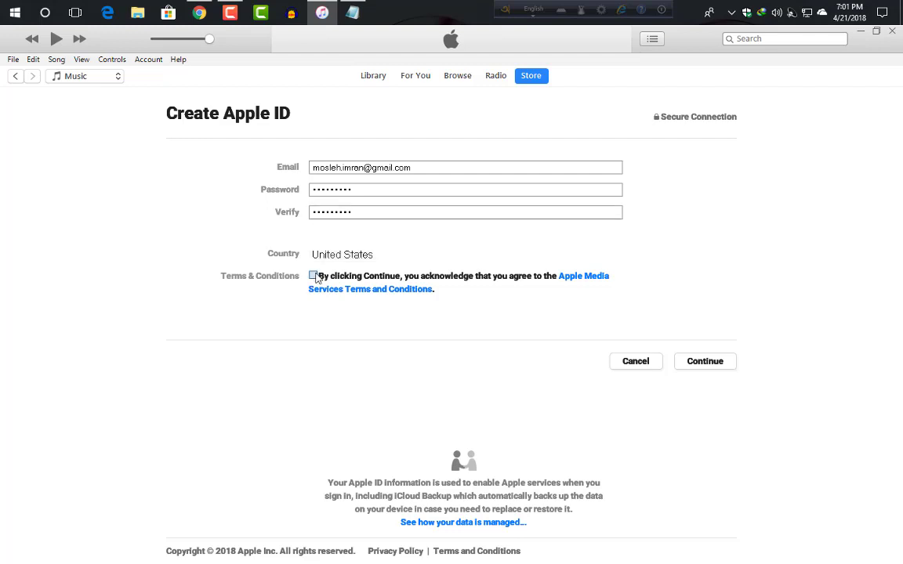
pyautogui.click(714, 364)
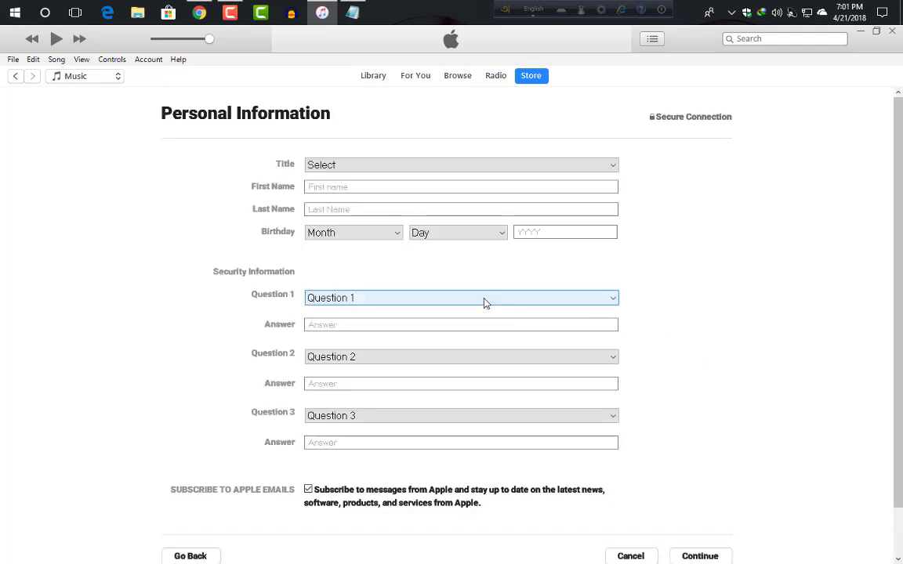
# Select Mr. as the title and enter the person's first and last name.
pyautogui.click(548, 174)
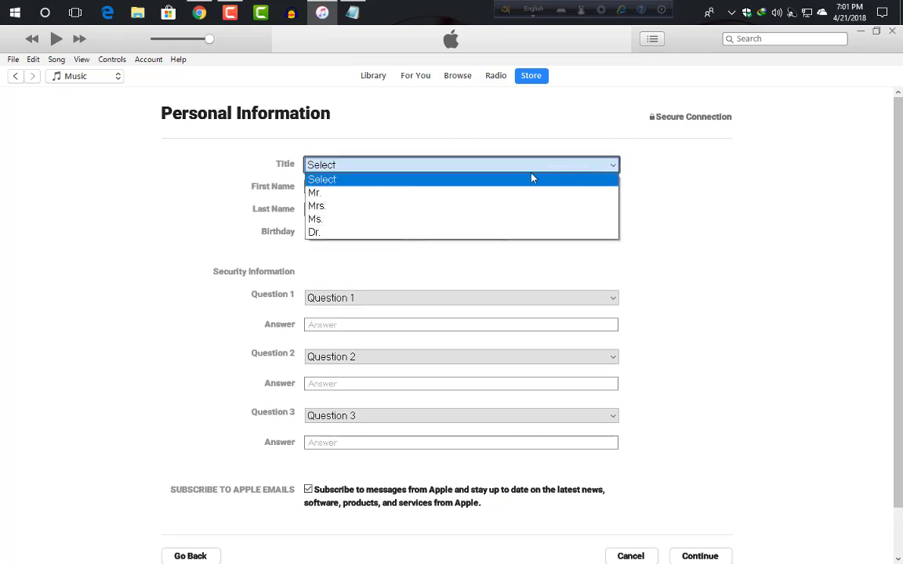
pyautogui.click(337, 194)
pyautogui.click(374, 188)
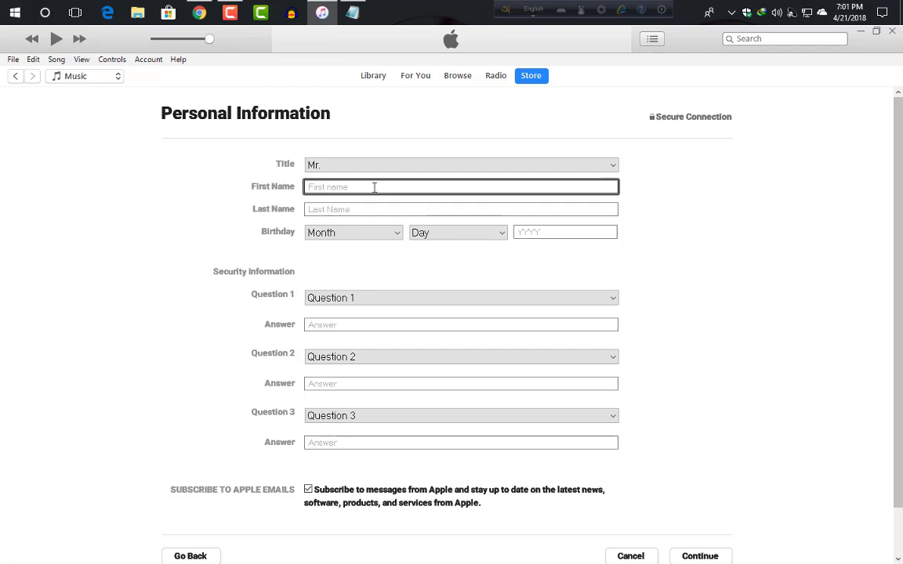
pyautogui.press('Tab')
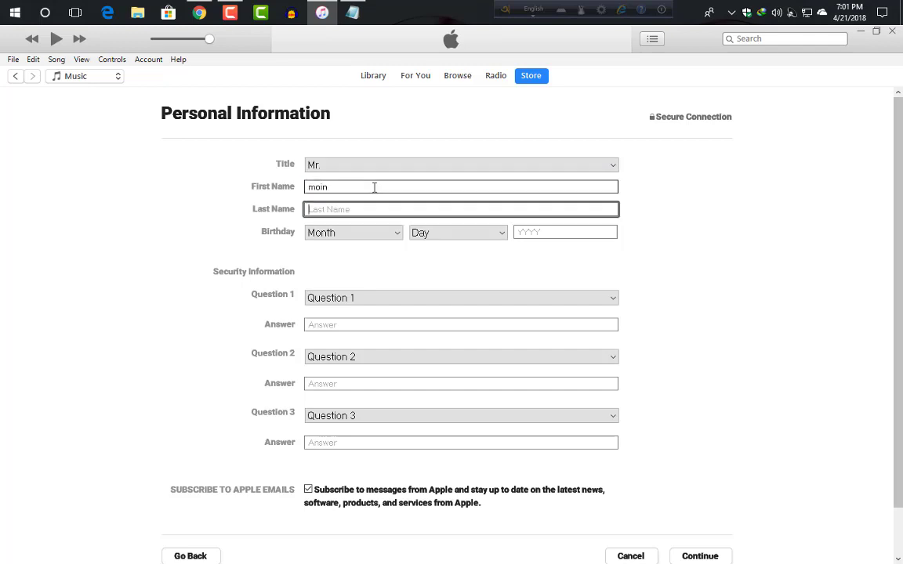
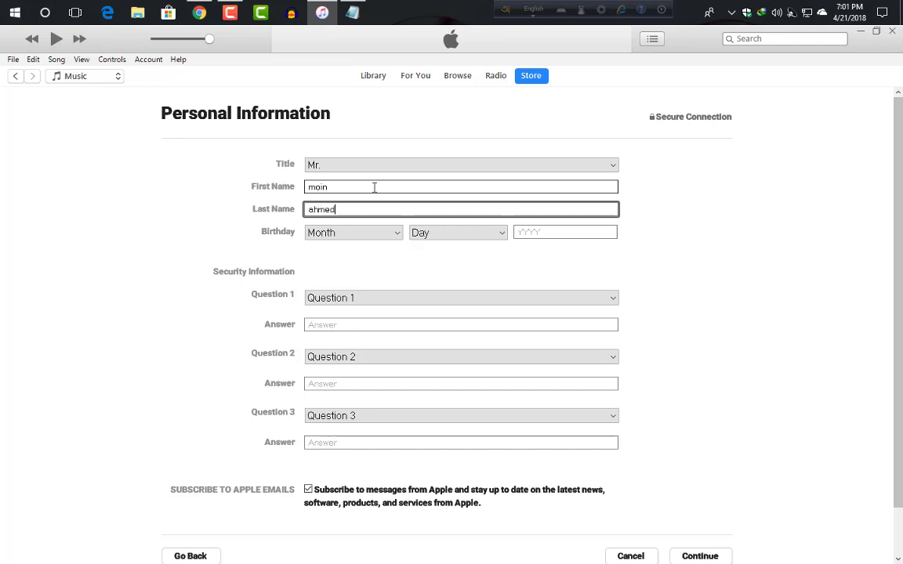
pyautogui.click(374, 187)
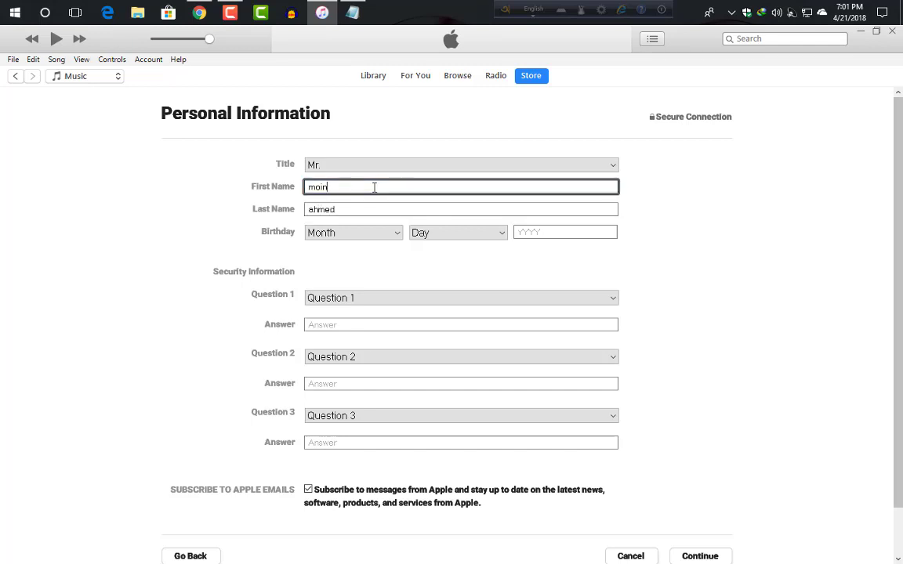
pyautogui.write('uddin')
pyautogui.press('Tab')
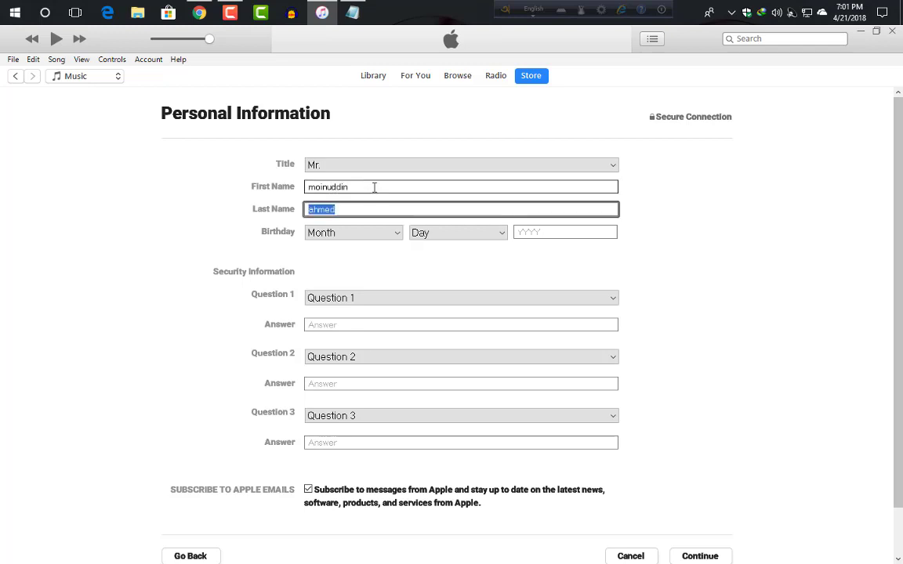
pyautogui.press('Tab')
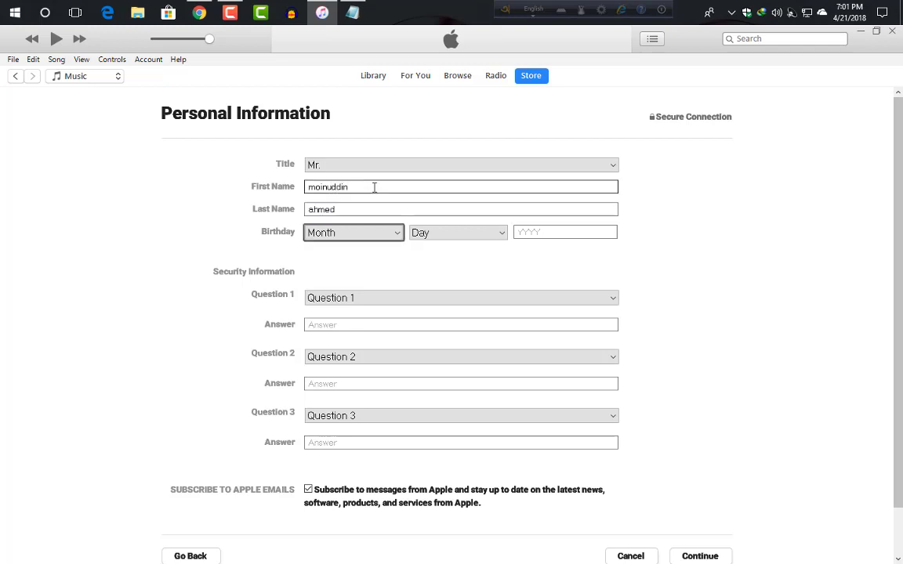
pyautogui.press('Down')
pyautogui.press('Down')
pyautogui.press('Down')
pyautogui.press('Down')
pyautogui.press('Down')
pyautogui.press('Down')
pyautogui.press('Down')
pyautogui.press('Down')
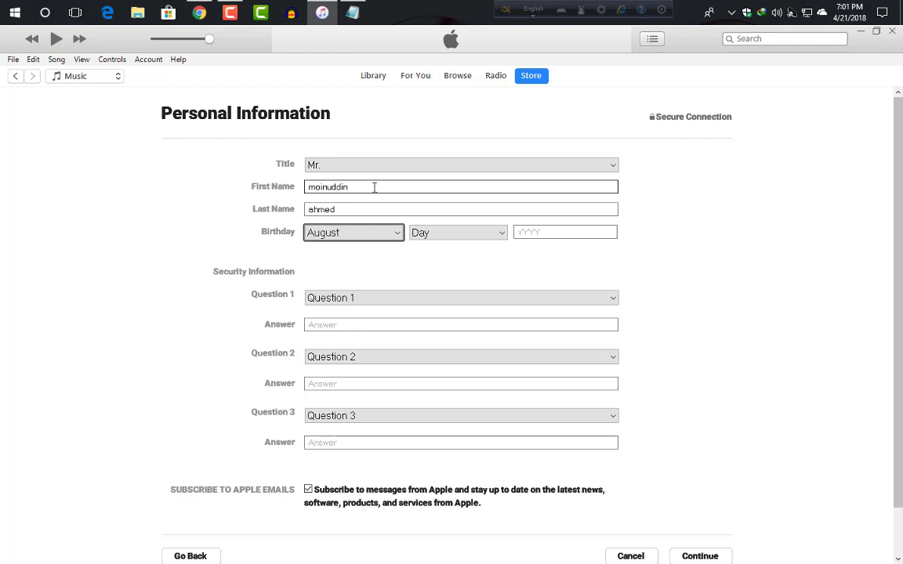
pyautogui.press('Tab')
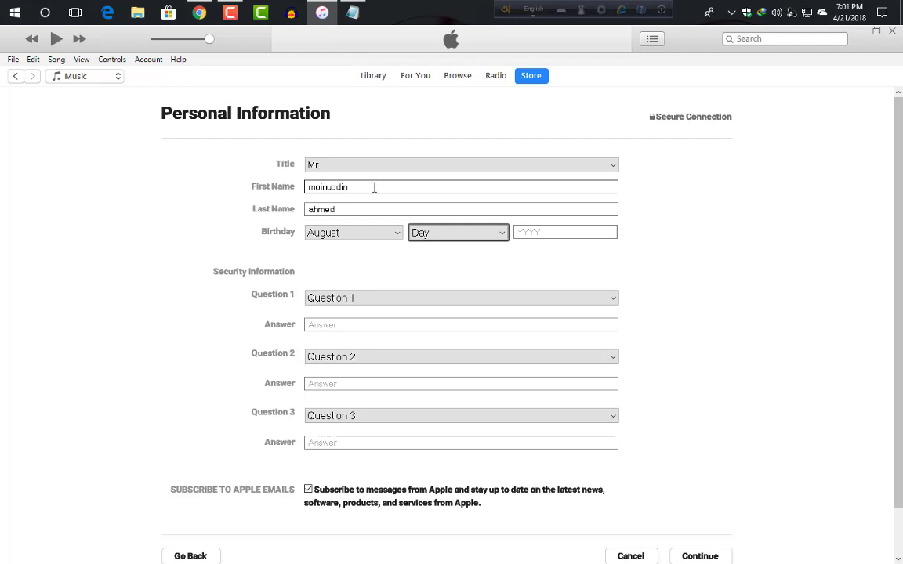
pyautogui.press('Down')
pyautogui.press('Down')
pyautogui.press('Down')
pyautogui.press('Down')
pyautogui.press('Down')
pyautogui.press('Down')
pyautogui.press('Down')
pyautogui.press('Down')
pyautogui.press('Down')
pyautogui.press('Tab')
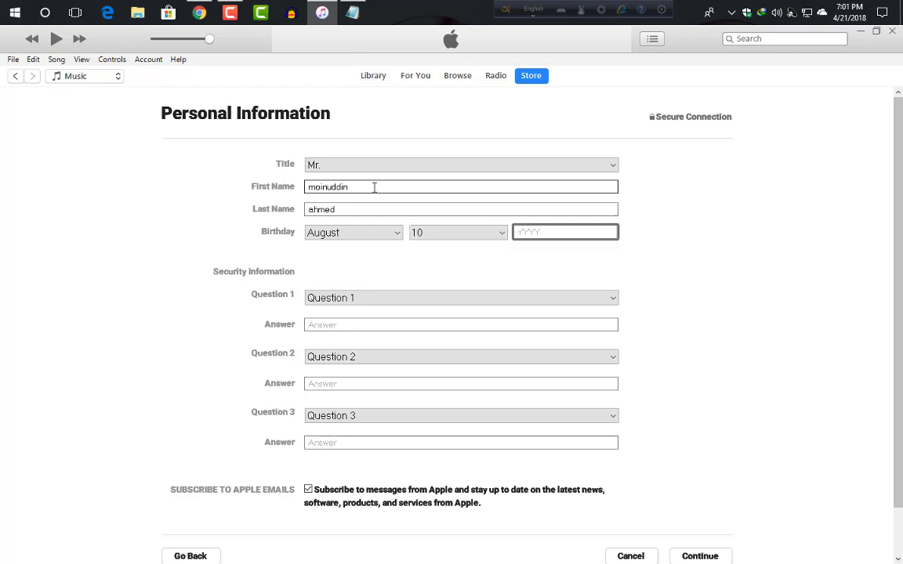
pyautogui.write('1992')
# Choose the best-friend question as Question 1, then pick Question 2, and answer both.
pyautogui.click(563, 308)
pyautogui.click(562, 309)
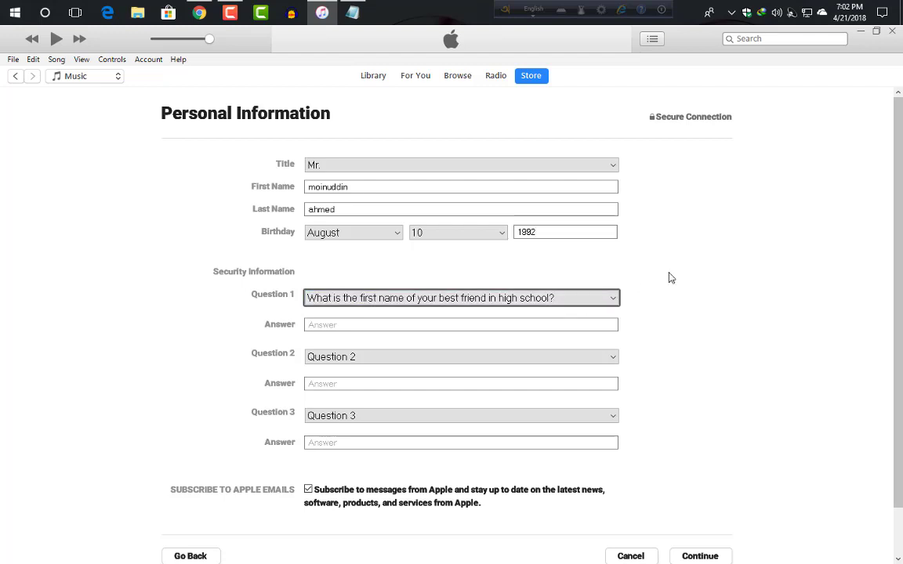
pyautogui.click(338, 326)
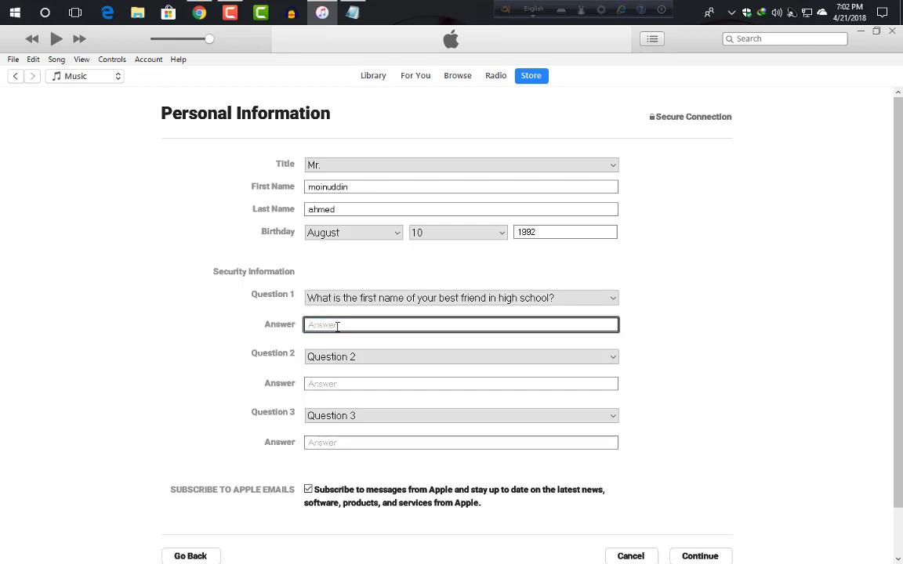
pyautogui.press('Tab')
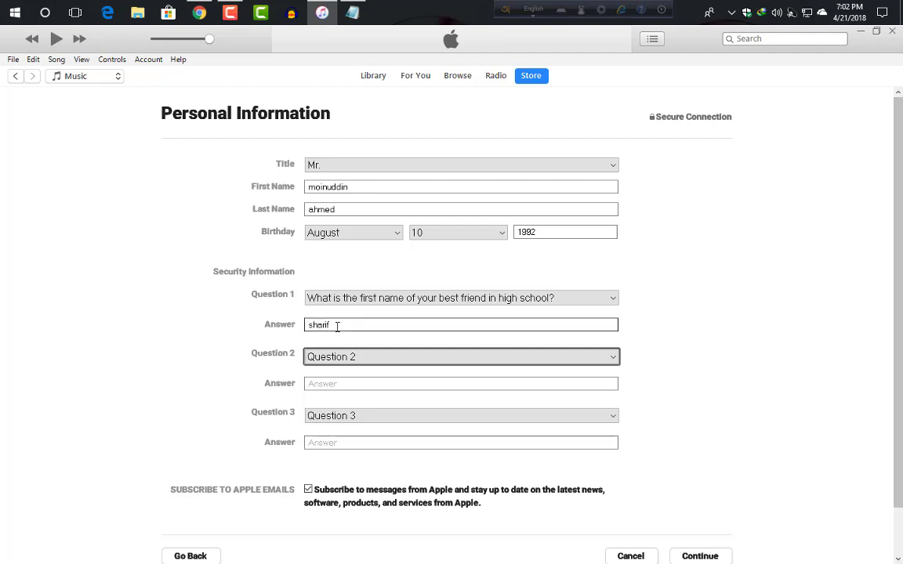
pyautogui.press('Down')
pyautogui.press('Down')
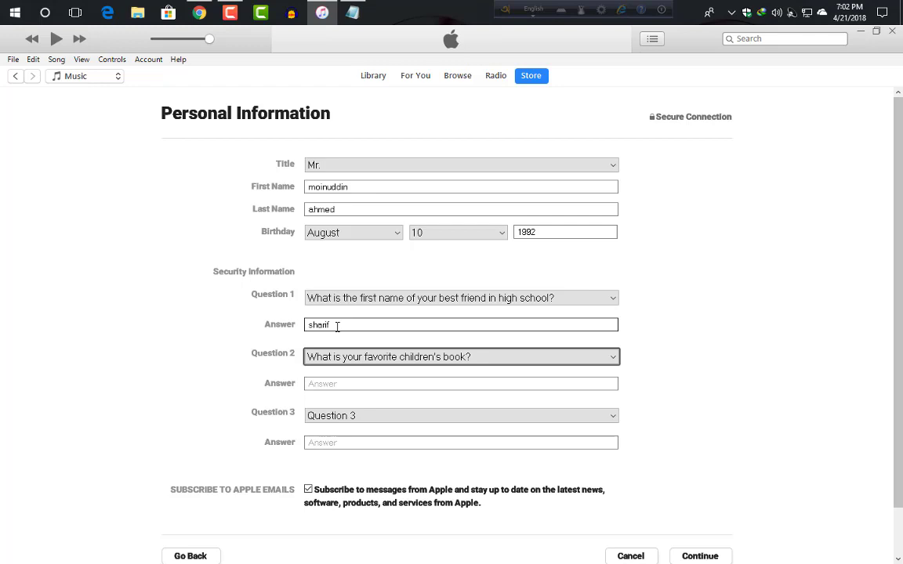
pyautogui.press('Tab')
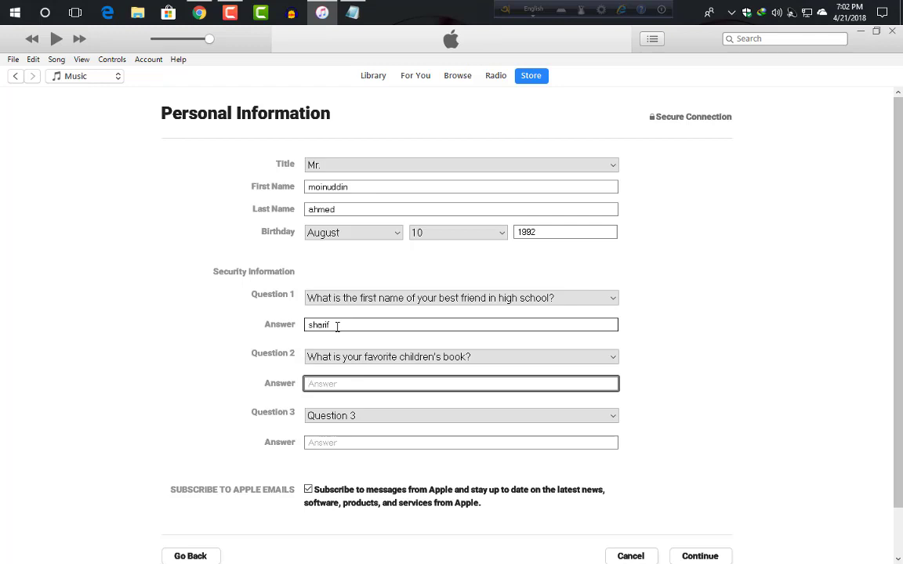
# Choose the parents-meeting city question as Question 3, answer it, and submit the form.
pyautogui.press('Tab')
pyautogui.press('Down')
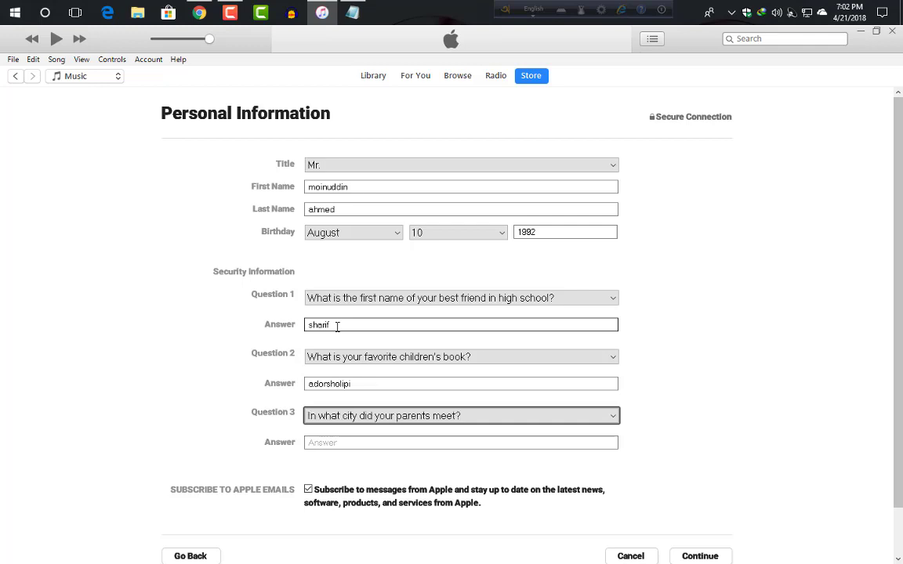
pyautogui.press('Tab')
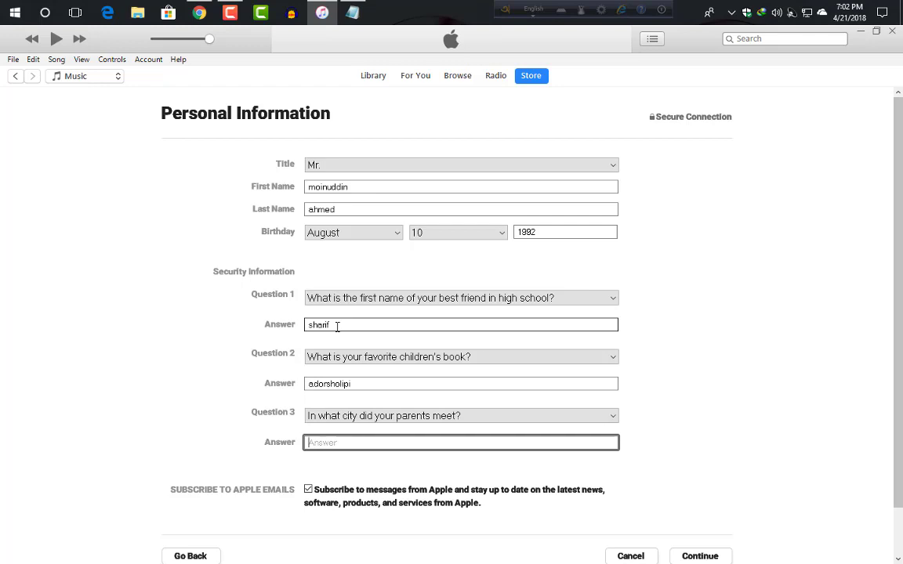
pyautogui.scroll(-1, 677, 362)
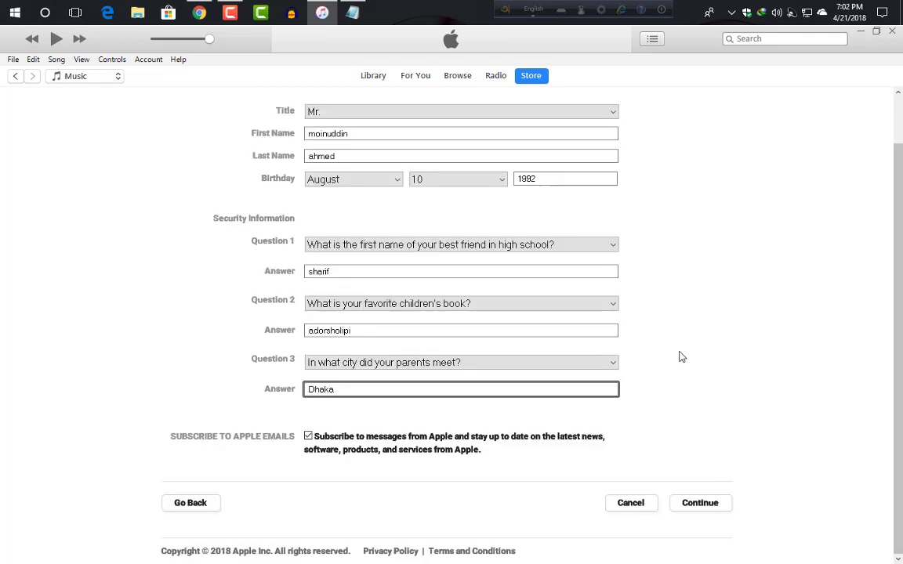
pyautogui.click(699, 507)
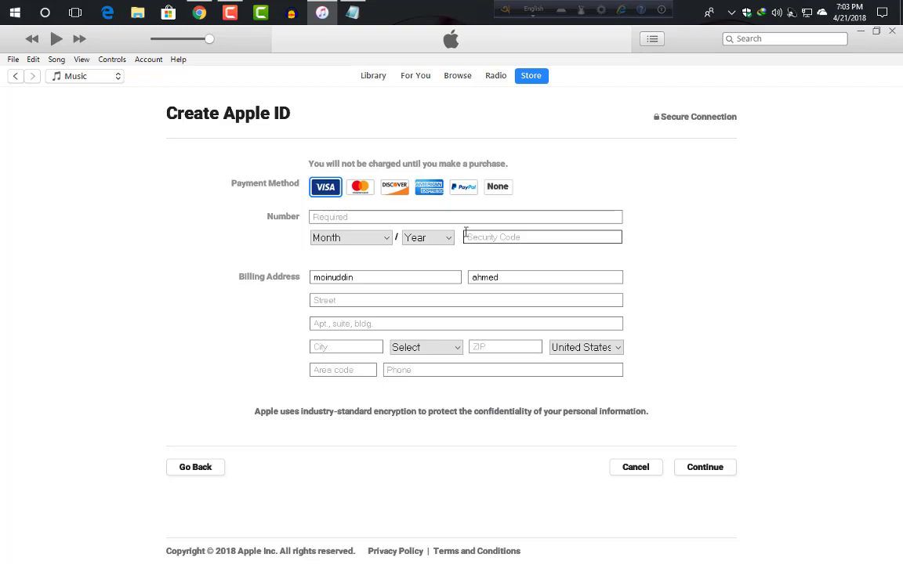
# Choose None as the payment method, removing the card fields.
pyautogui.click(499, 189)
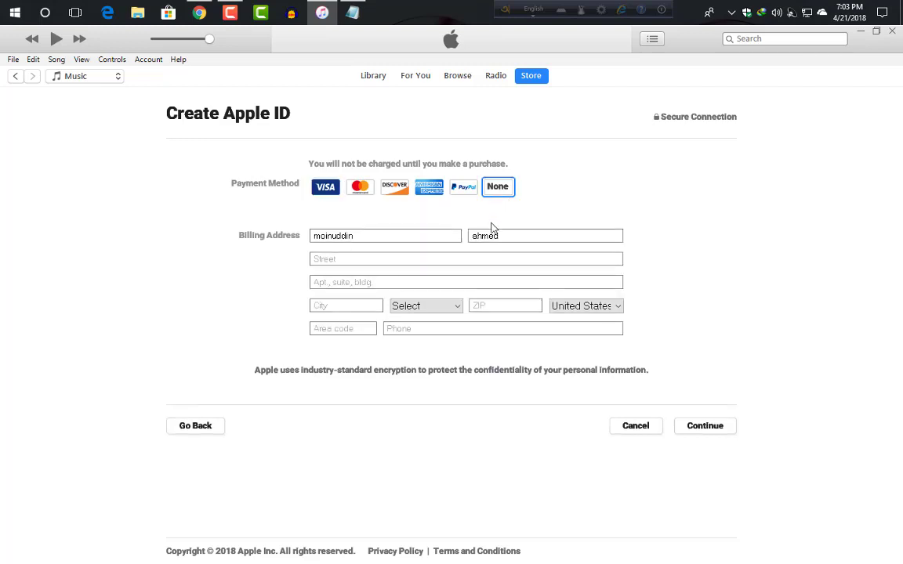
pyautogui.click(415, 260)
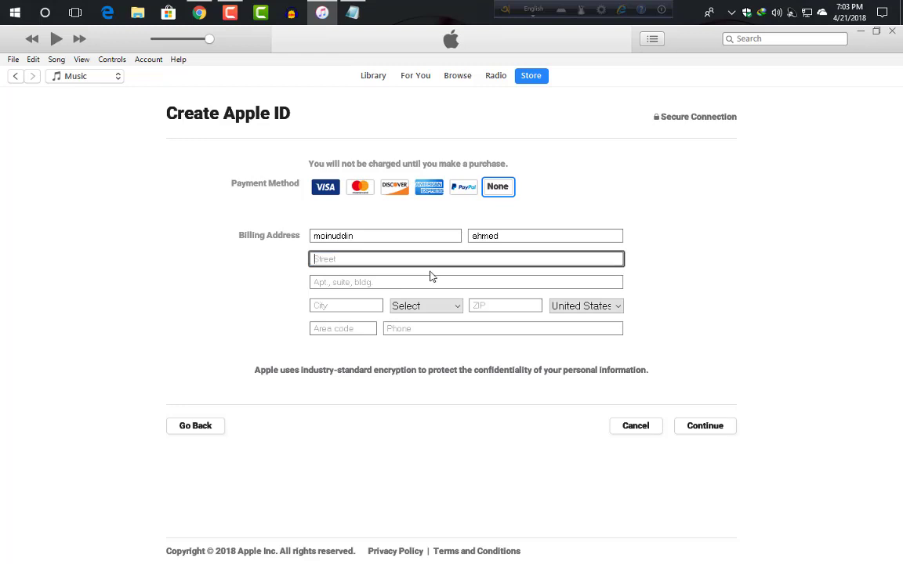
# Move the billing State selection down the list to AP - Armed Forces Pacific.
pyautogui.click(452, 305)
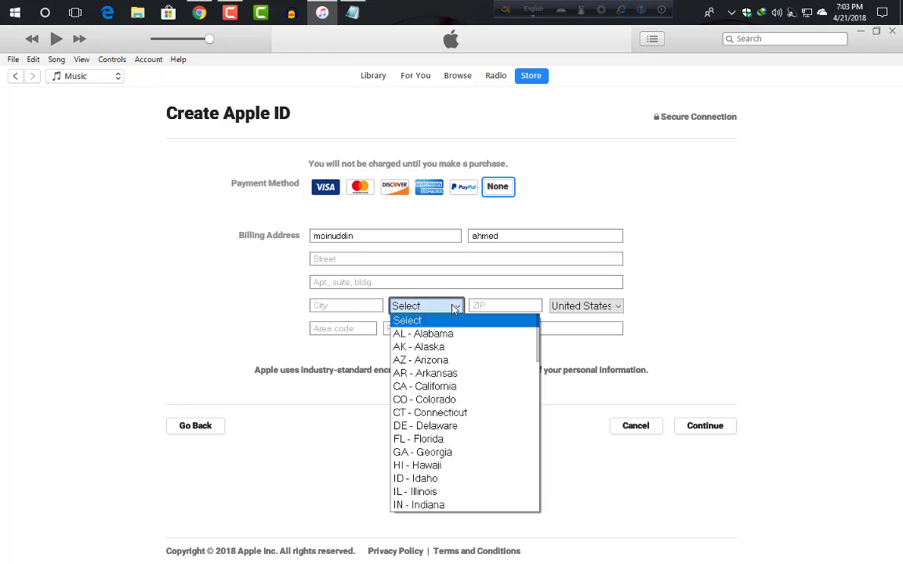
pyautogui.press('Down')
pyautogui.press('Down')
pyautogui.press('Down')
pyautogui.press('Down')
pyautogui.press('Down')
pyautogui.press('Down')
pyautogui.press('Down')
pyautogui.press('Down')
pyautogui.press('Down')
pyautogui.press('Down')
pyautogui.press('Down')
pyautogui.press('Down')
pyautogui.press('Down')
pyautogui.press('Down')
pyautogui.press('Down')
pyautogui.press('Down')
pyautogui.press('Down')
pyautogui.press('Down')
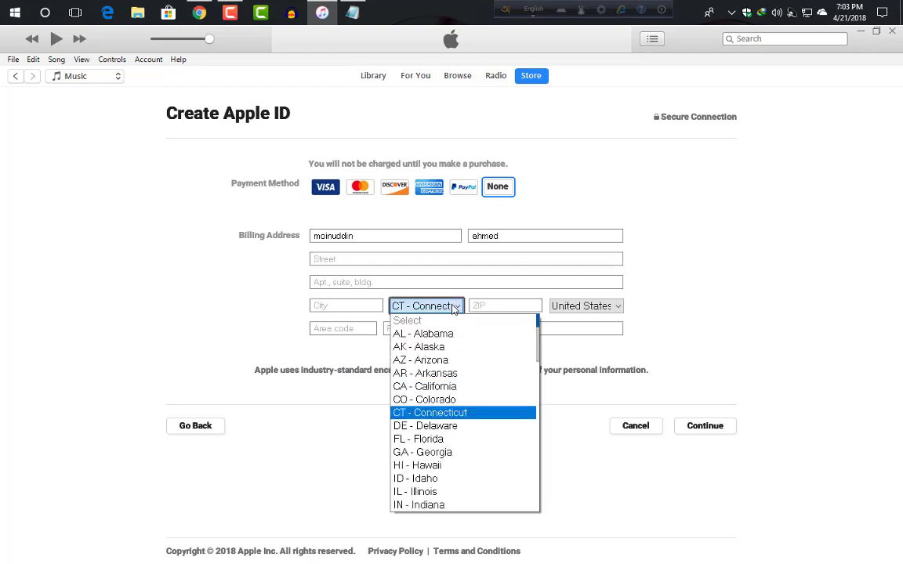
pyautogui.press('Down')
pyautogui.press('Down')
pyautogui.press('Down')
pyautogui.press('Down')
pyautogui.press('Down')
pyautogui.press('Down')
pyautogui.press('Down')
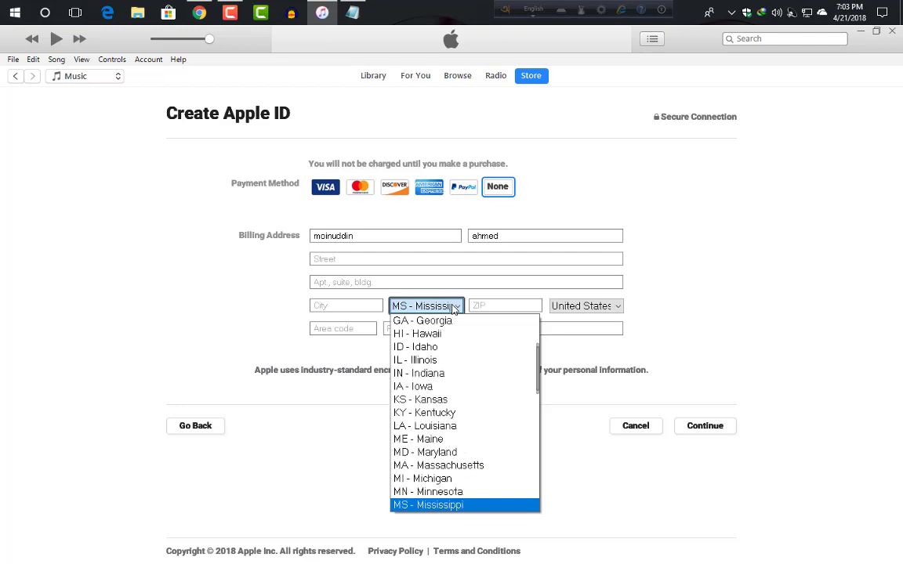
pyautogui.press('Down')
pyautogui.press('Down')
pyautogui.press('Down')
pyautogui.press('Down')
pyautogui.press('Down')
pyautogui.press('Down')
pyautogui.press('Down')
pyautogui.press('Down')
pyautogui.press('Down')
pyautogui.press('Down')
pyautogui.press('Down')
pyautogui.press('Down')
pyautogui.press('Down')
pyautogui.press('Down')
pyautogui.press('Down')
pyautogui.press('Down')
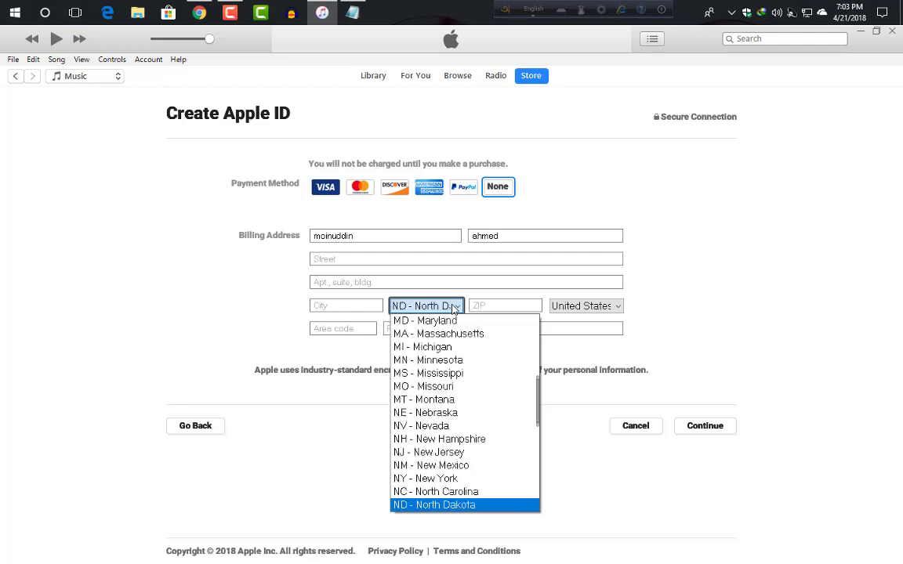
pyautogui.press('Down')
pyautogui.press('Down')
pyautogui.press('Down')
pyautogui.press('Down')
pyautogui.press('Down')
pyautogui.press('Down')
pyautogui.press('Down')
pyautogui.press('Down')
pyautogui.press('Down')
pyautogui.press('Down')
pyautogui.press('Down')
pyautogui.press('Down')
pyautogui.press('Down')
pyautogui.press('Down')
pyautogui.press('Down')
pyautogui.press('Down')
pyautogui.press('Down')
pyautogui.press('Down')
pyautogui.press('Down')
pyautogui.press('Down')
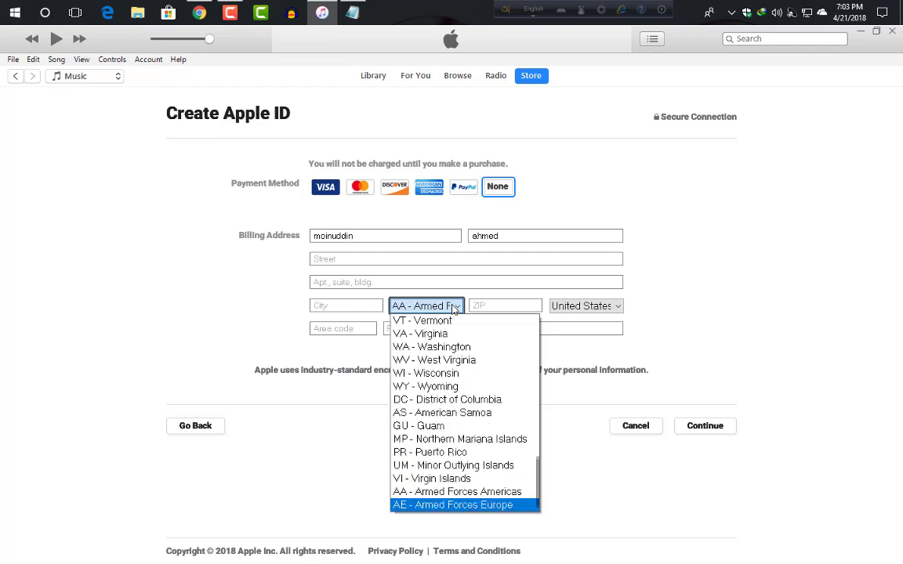
pyautogui.click(393, 261)
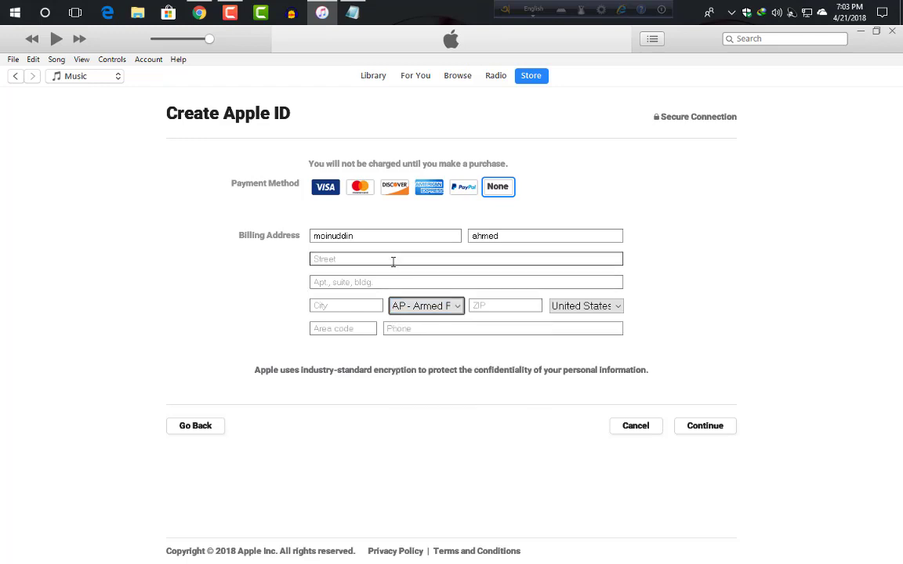
# Enter 'california' on the street line and set the billing state to CA - California.
pyautogui.write('cal')
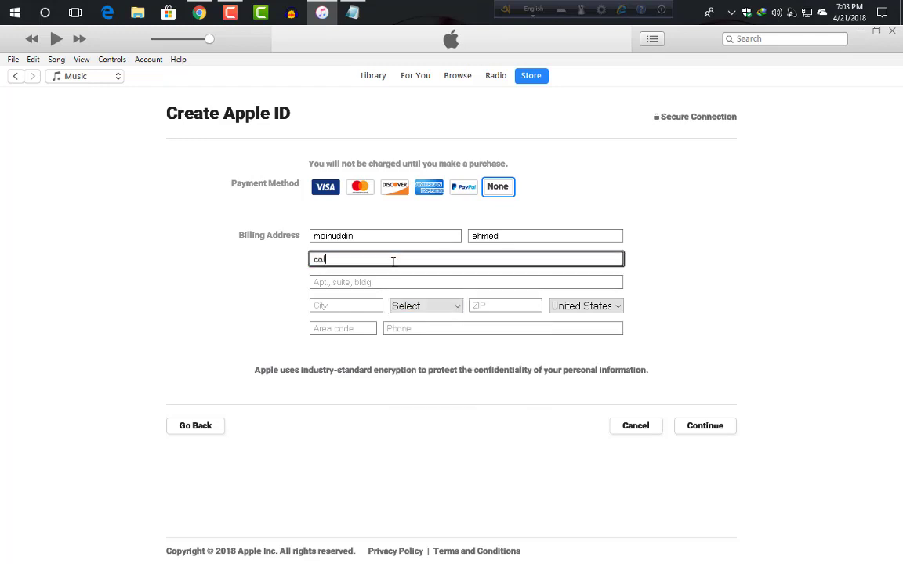
pyautogui.write('ifornia')
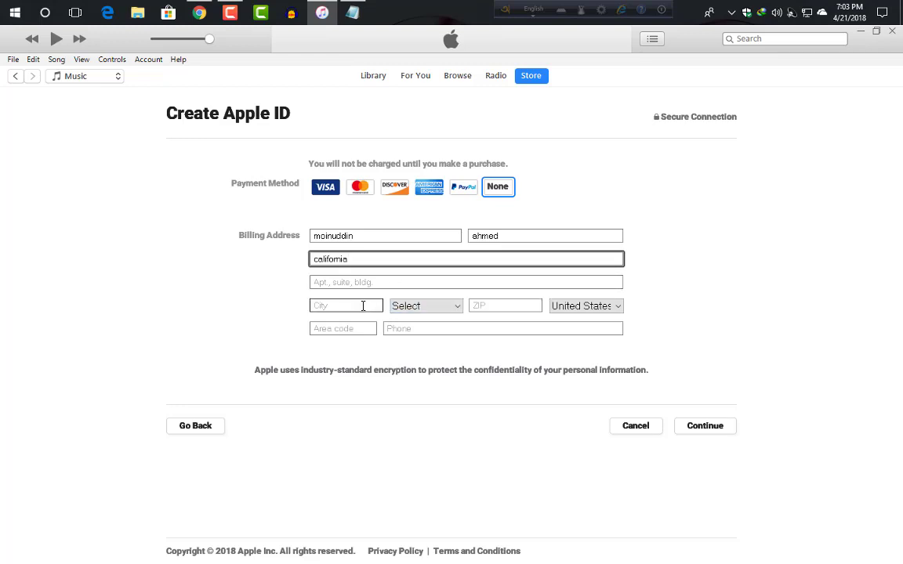
pyautogui.click(407, 306)
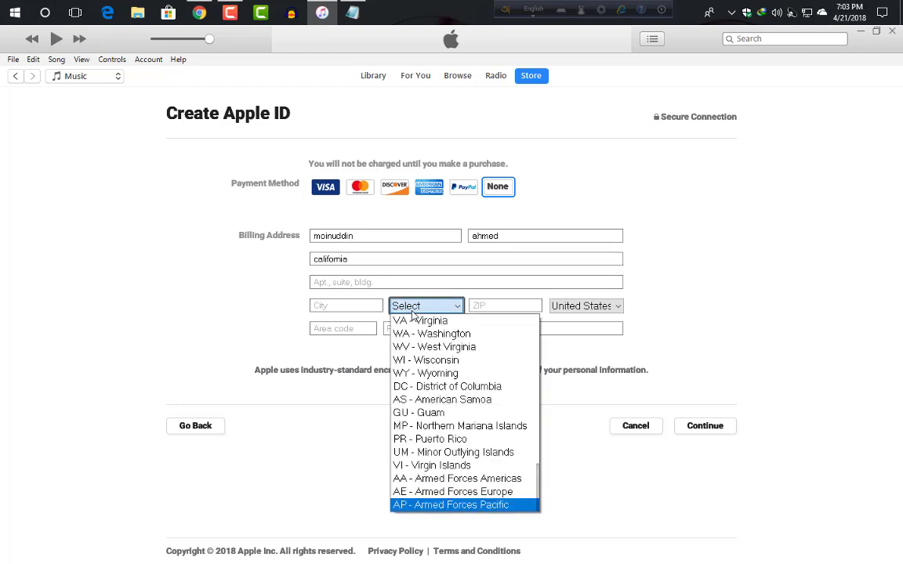
pyautogui.press('c')
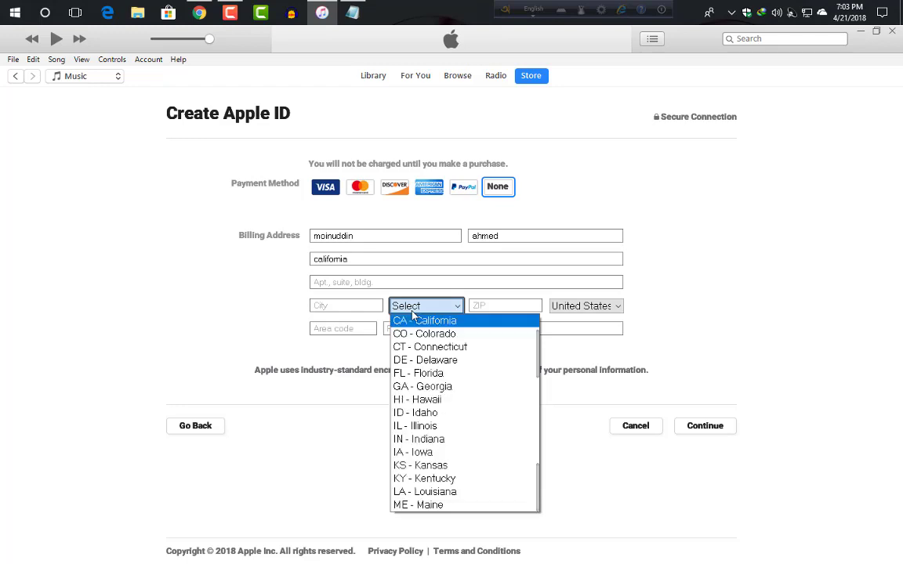
pyautogui.click(411, 311)
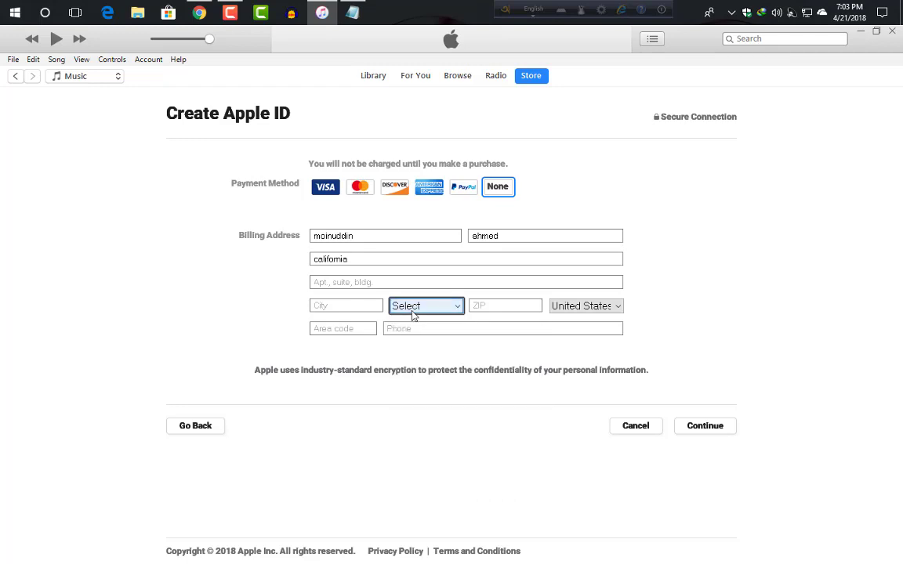
pyautogui.click(424, 312)
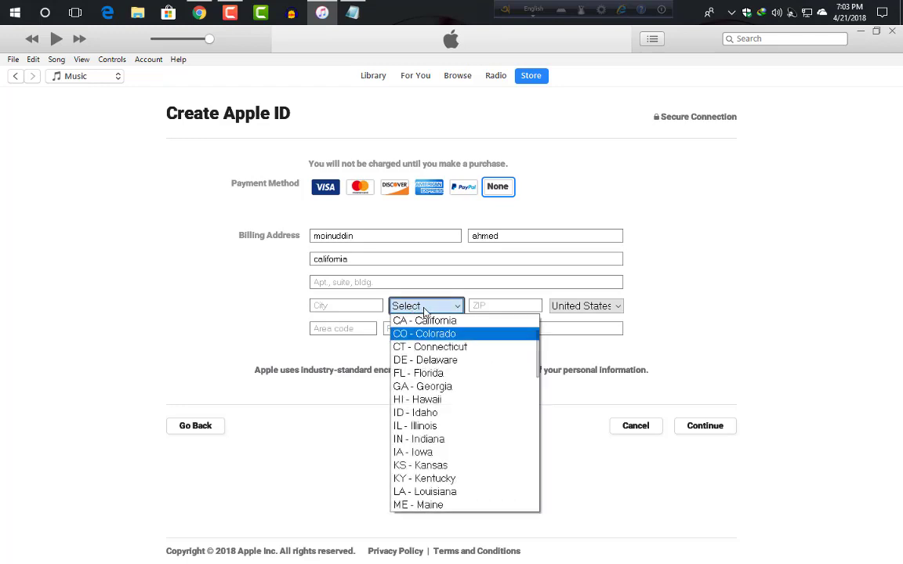
pyautogui.click(437, 320)
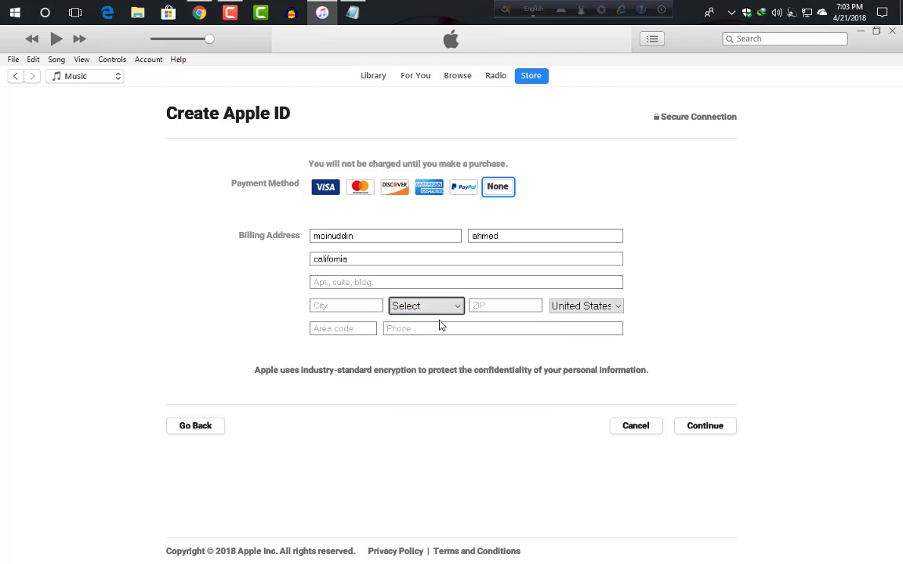
pyautogui.click(355, 282)
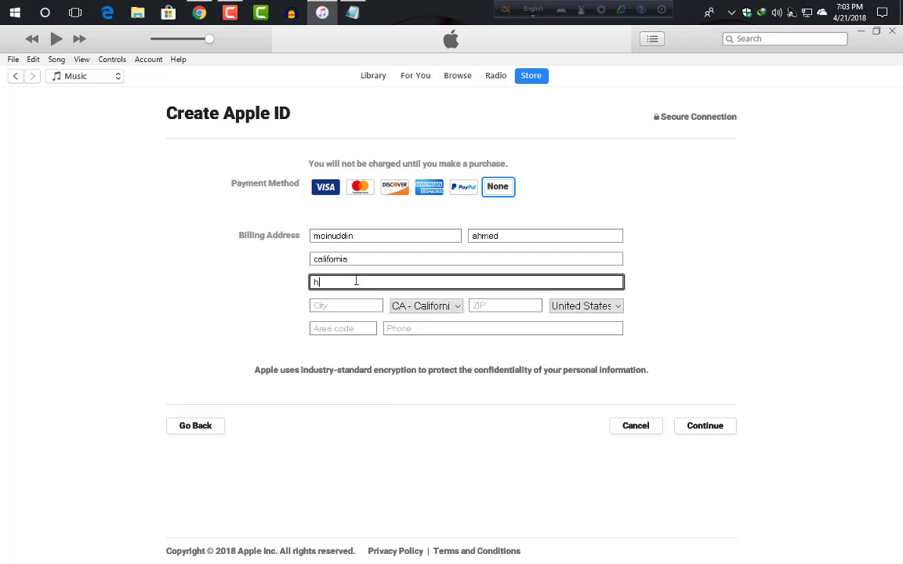
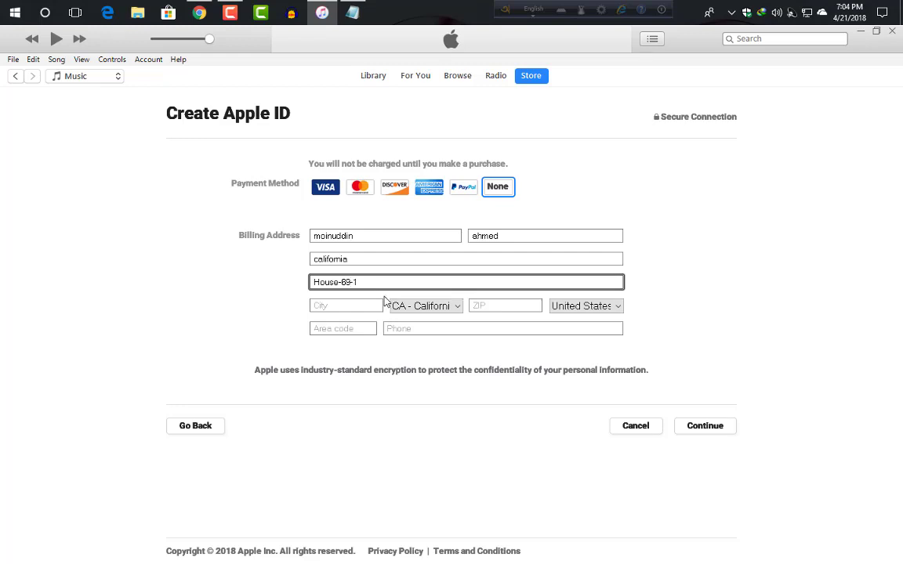
# Enter the house number in the apartment/building line of the billing address.
pyautogui.click(371, 304)
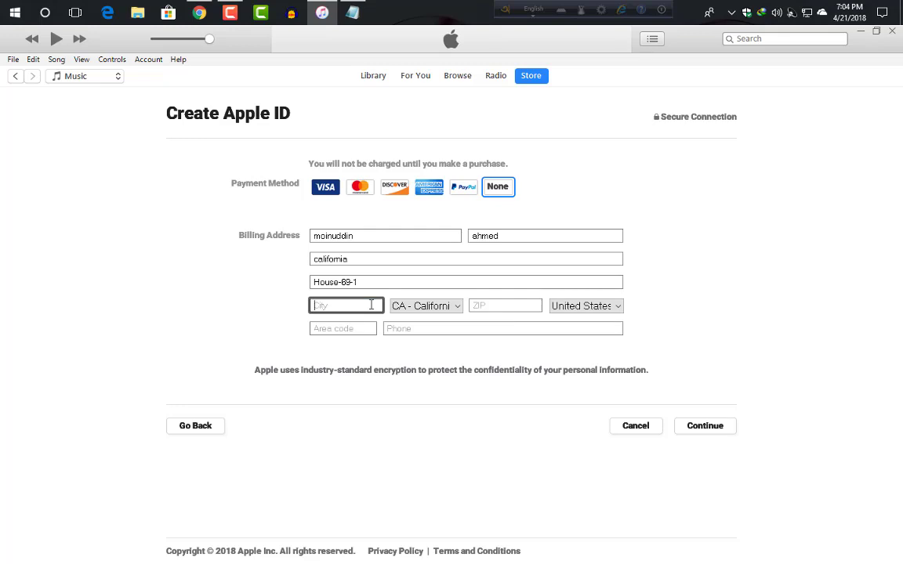
# Enter San Francisco as the billing city and bring the Notepad address notes forward.
pyautogui.write('san')
pyautogui.write('fransi')
pyautogui.write('c')
pyautogui.press('BackSpace')
pyautogui.press('BackSpace')
pyautogui.write('cisco')
pyautogui.click(495, 307)
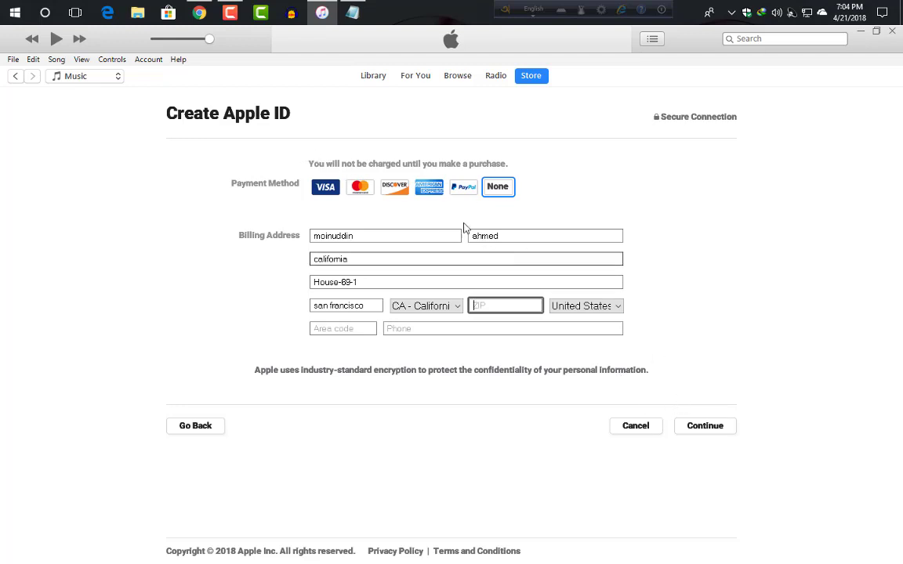
pyautogui.click(354, 13)
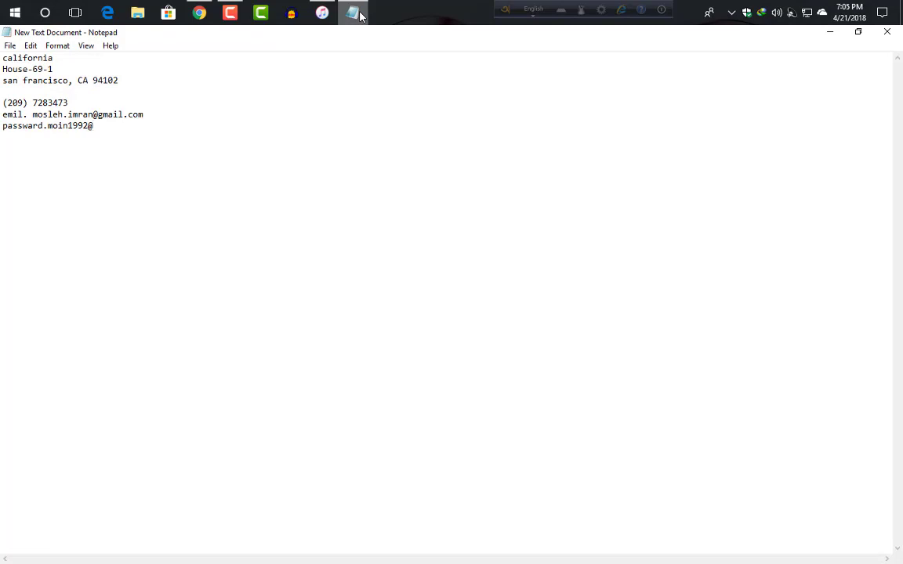
# Back in the form, enter the billing ZIP code from the notes.
pyautogui.click(354, 13)
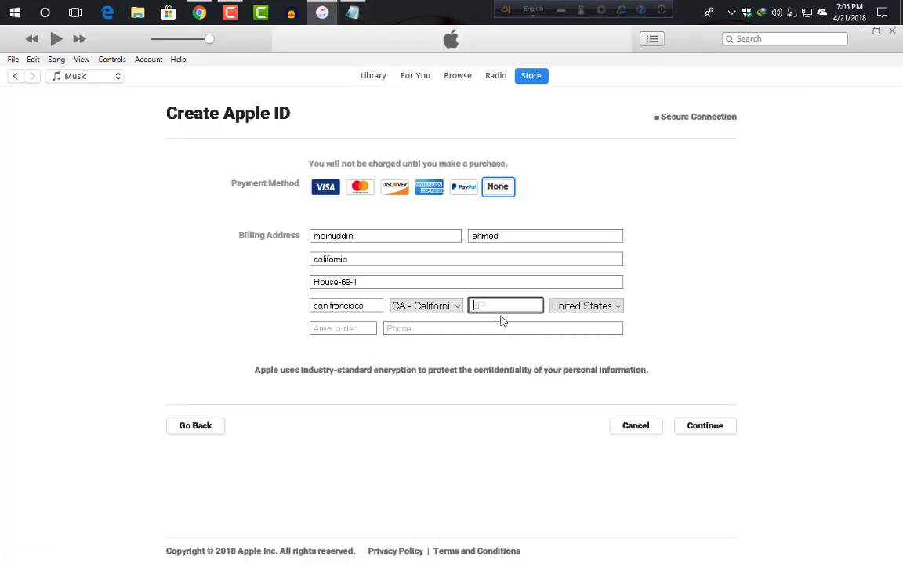
pyautogui.write('94102')
pyautogui.click(329, 329)
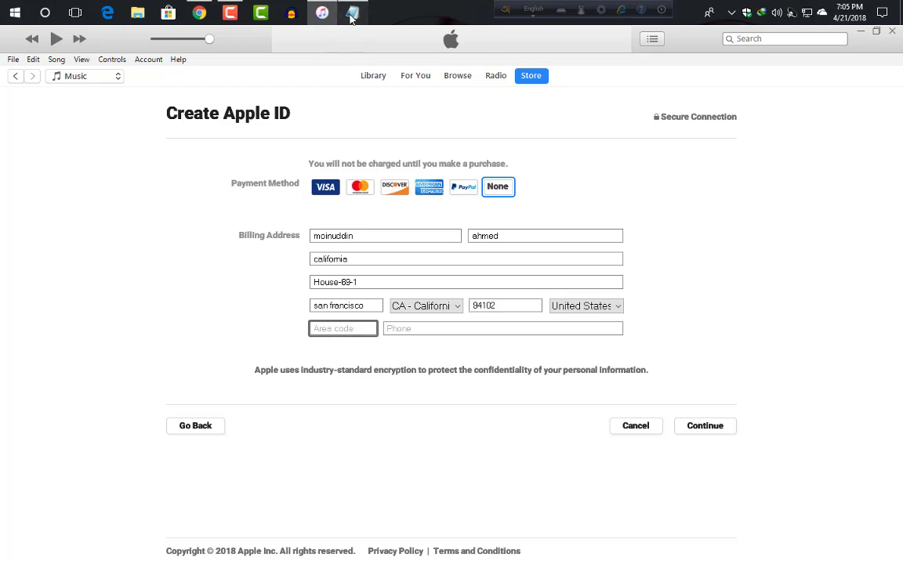
# Copy the phone number line from the Notepad notes and return to the Create Apple ID form.
pyautogui.click(352, 12)
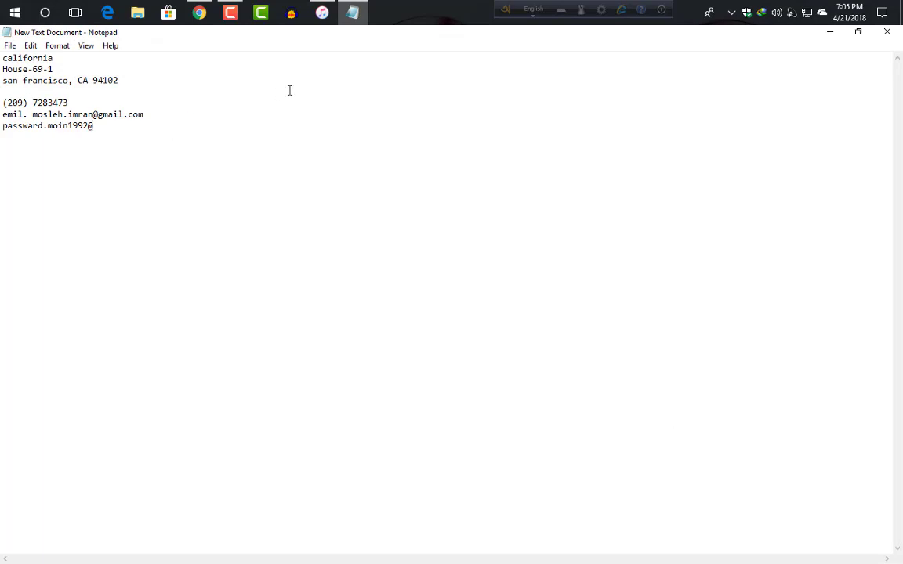
pyautogui.moveTo(69, 102); pyautogui.dragTo(4, 102)
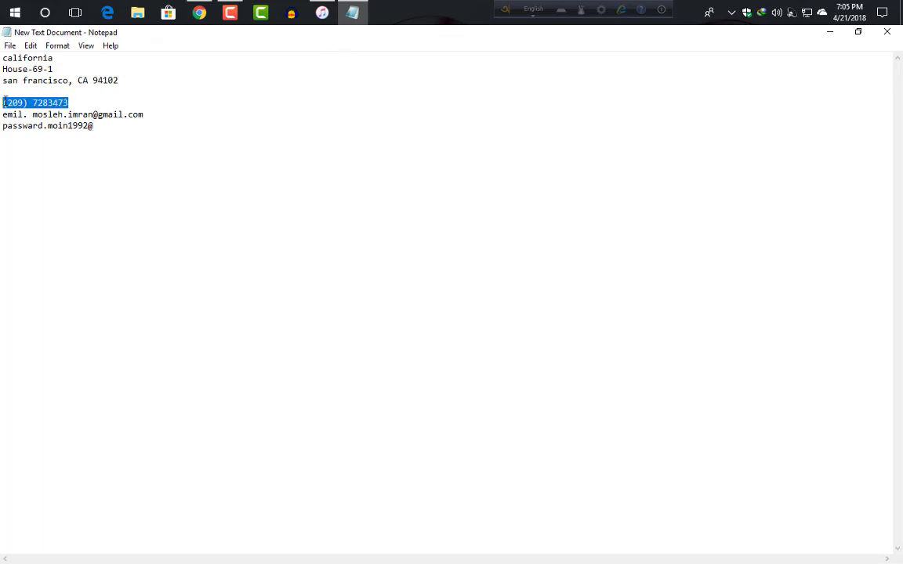
pyautogui.rightClick(16, 100)
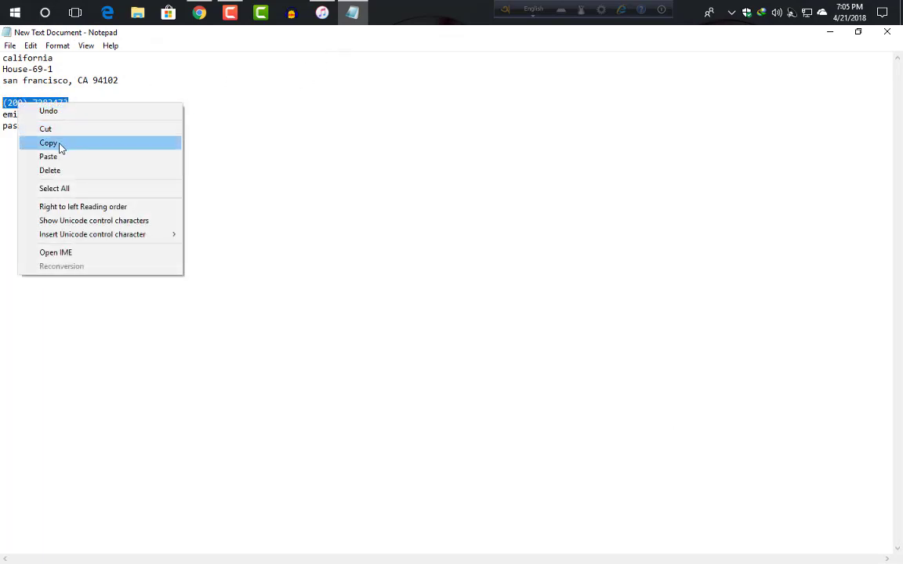
pyautogui.click(59, 144)
pyautogui.click(202, 14)
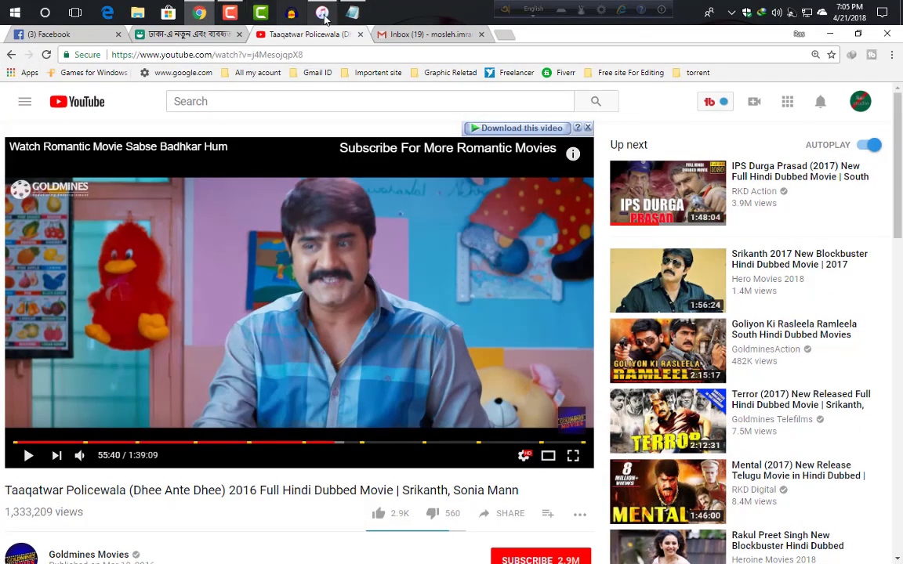
pyautogui.click(322, 13)
# Paste the copied phone number into Phone and strip its brackets and space.
pyautogui.click(346, 327)
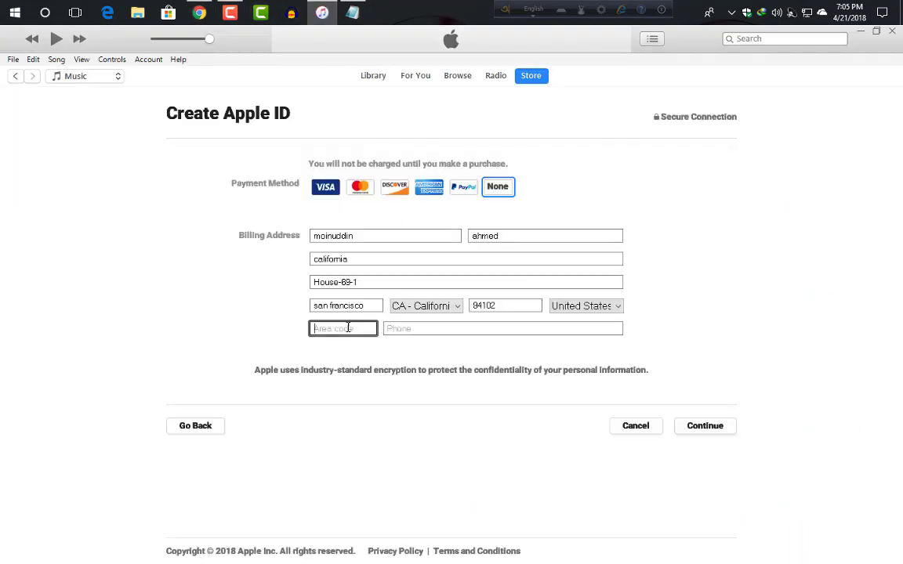
pyautogui.click(446, 329)
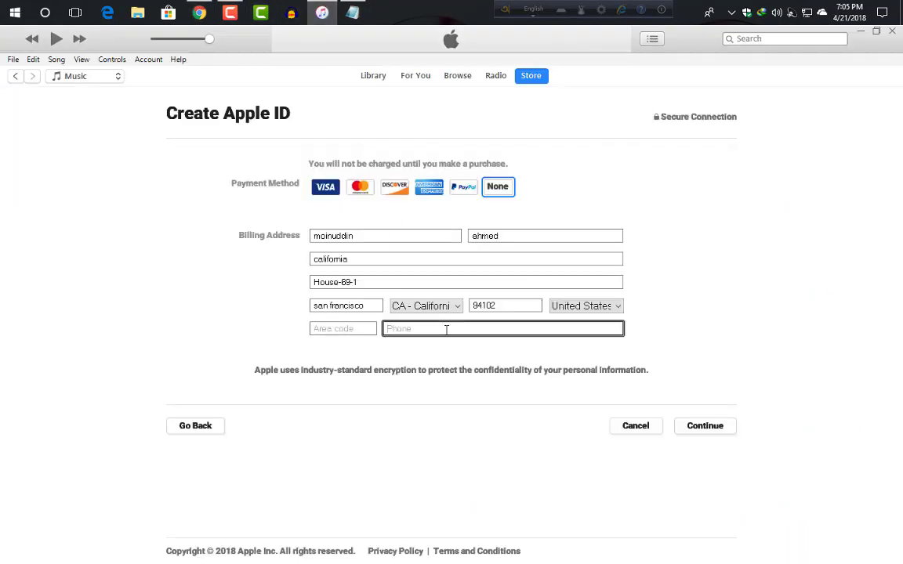
pyautogui.hotkey('ctrl', 'v')
pyautogui.click(409, 328)
pyautogui.press('BackSpace')
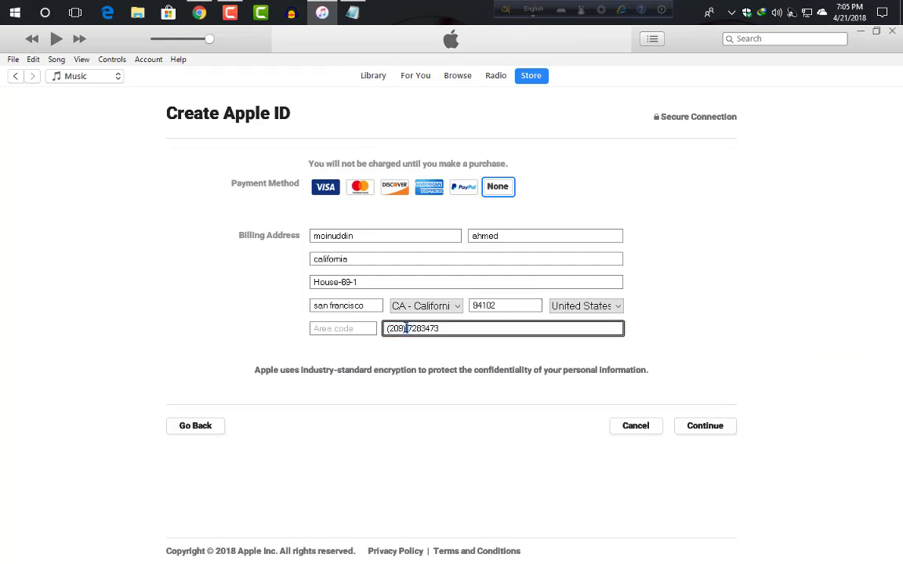
pyautogui.press('BackSpace')
pyautogui.press('Home')
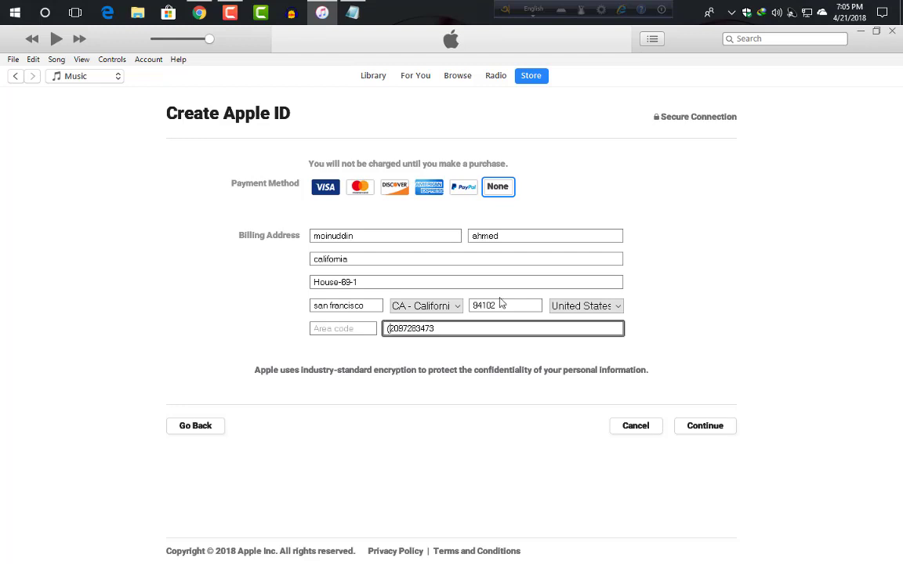
pyautogui.press('Delete')
# Move the three-digit area code into the Area code field and submit the billing details.
pyautogui.moveTo(402, 328); pyautogui.dragTo(382, 329)
pyautogui.hotkey('ctrl', 'x')
pyautogui.click(355, 328)
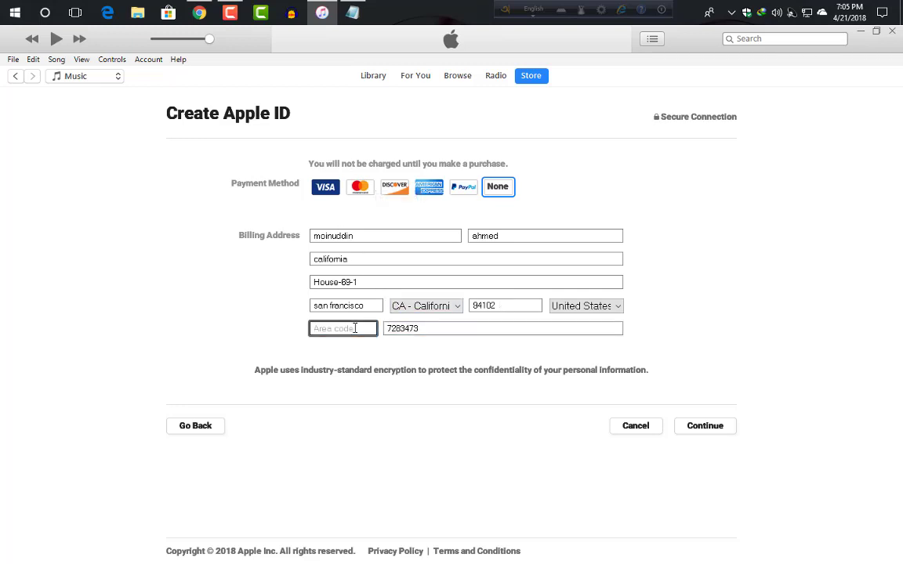
pyautogui.hotkey('ctrl', 'v')
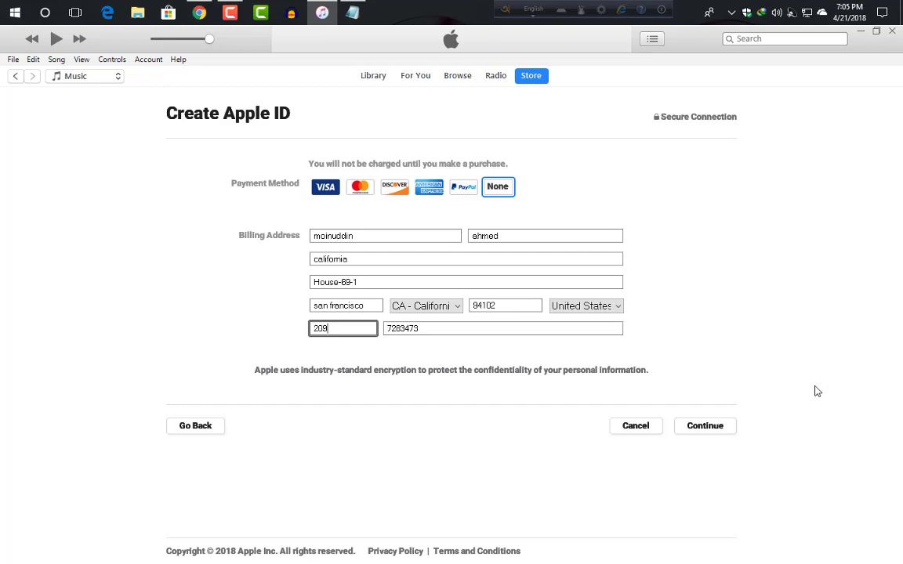
pyautogui.click(714, 430)
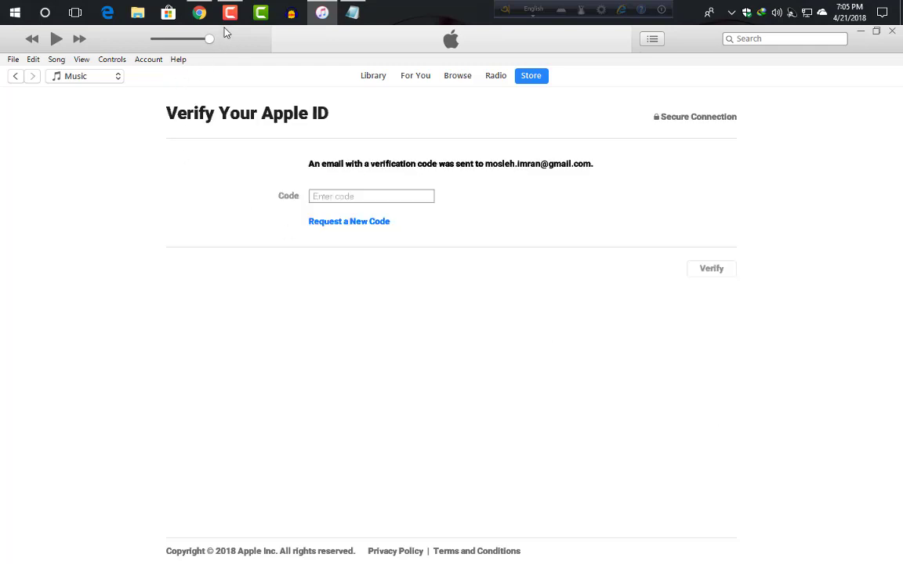
pyautogui.click(202, 14)
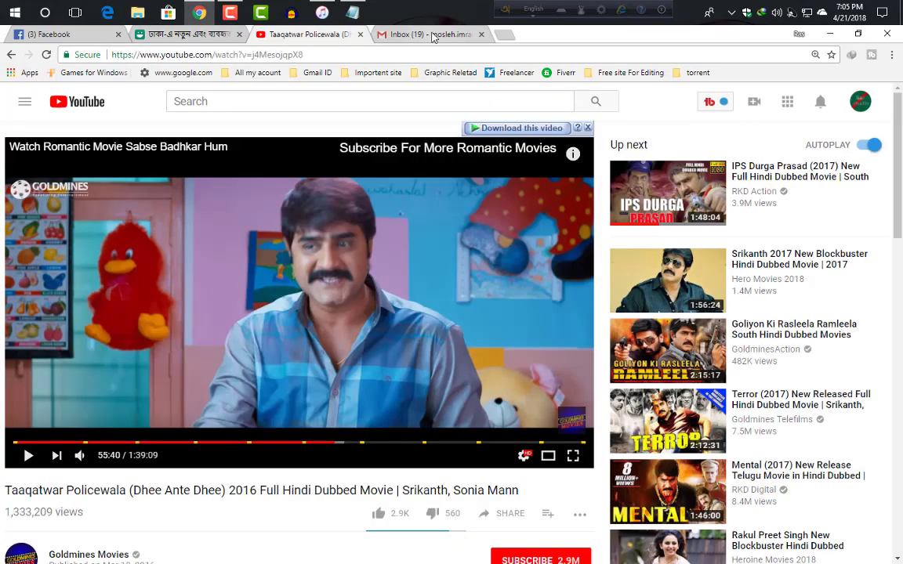
# Refresh the Gmail inbox and open Apple's 'Verify your Apple ID email address' message.
pyautogui.click(392, 35)
pyautogui.click(205, 135)
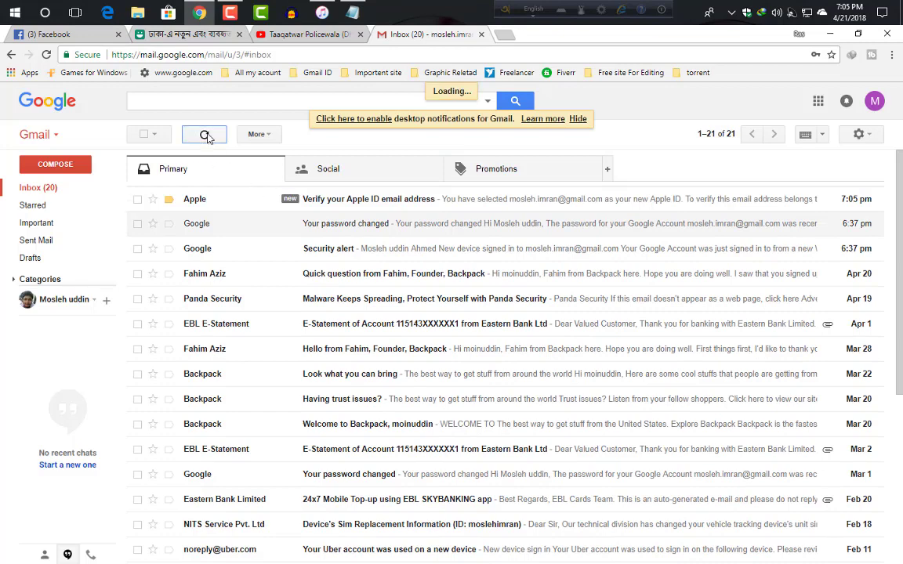
pyautogui.click(304, 199)
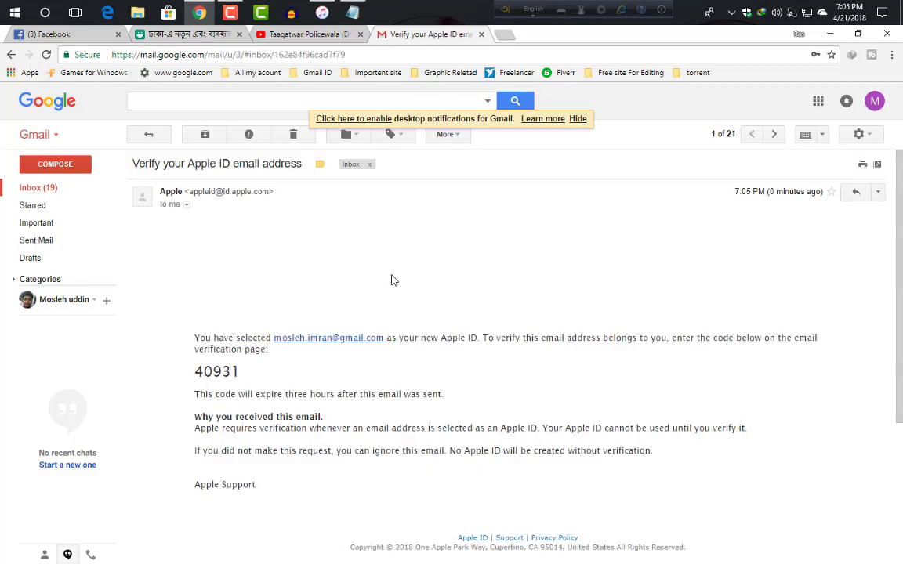
# Copy the verification code from the email to the clipboard.
pyautogui.moveTo(239, 377); pyautogui.dragTo(193, 375)
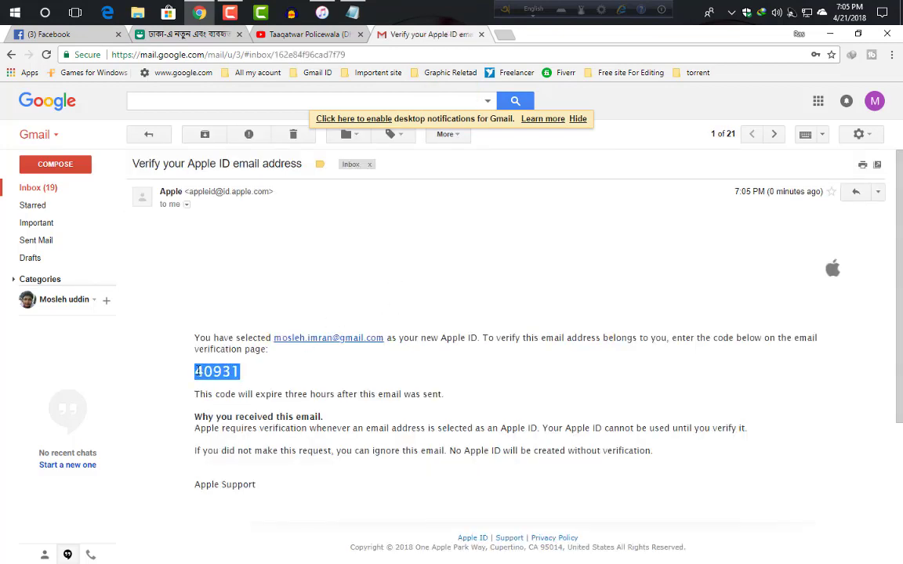
pyautogui.rightClick(227, 377)
pyautogui.click(257, 385)
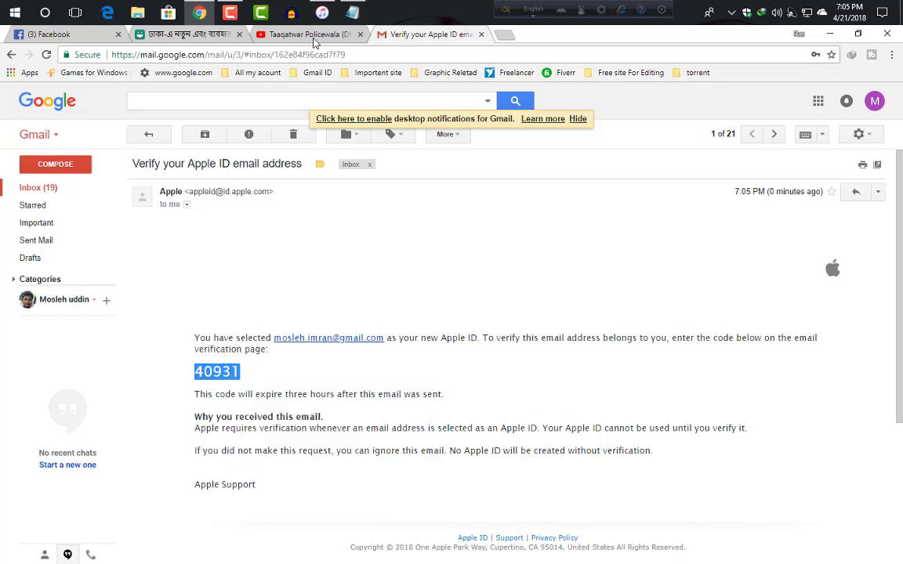